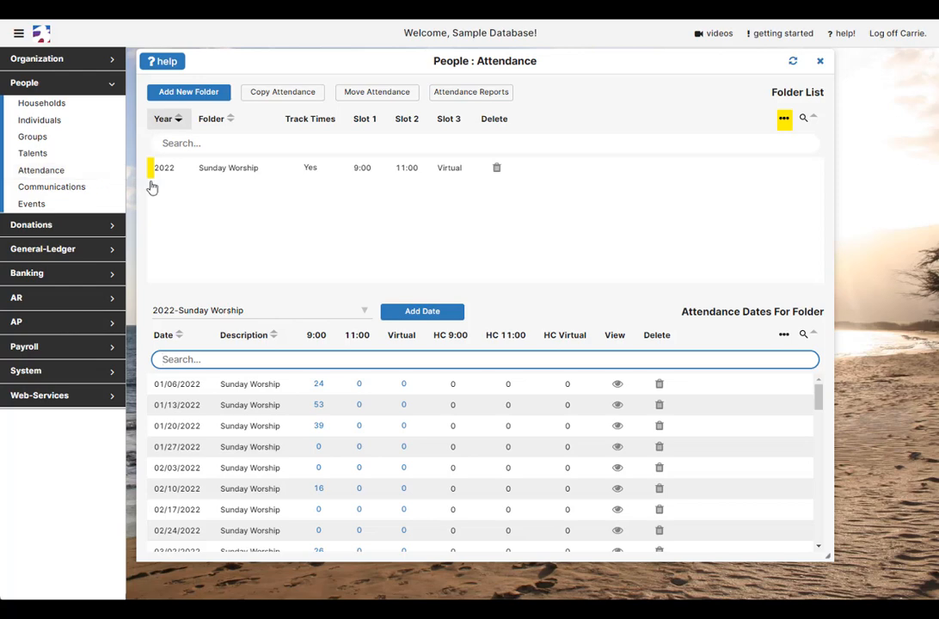
Remove the Year filter from the Folder List so folders from every year are displayed.
click(784, 117)
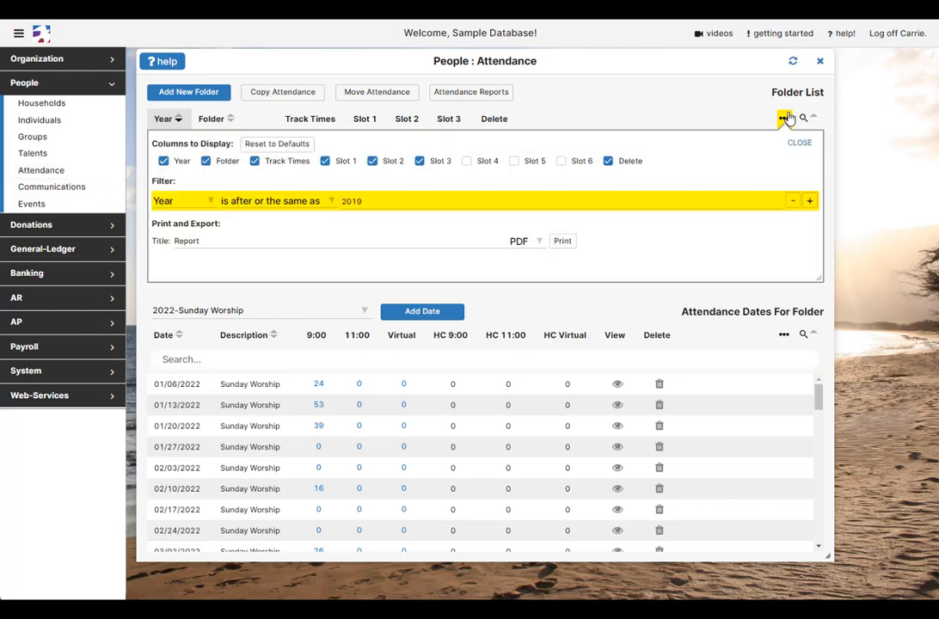
click(384, 203)
double_click(356, 201)
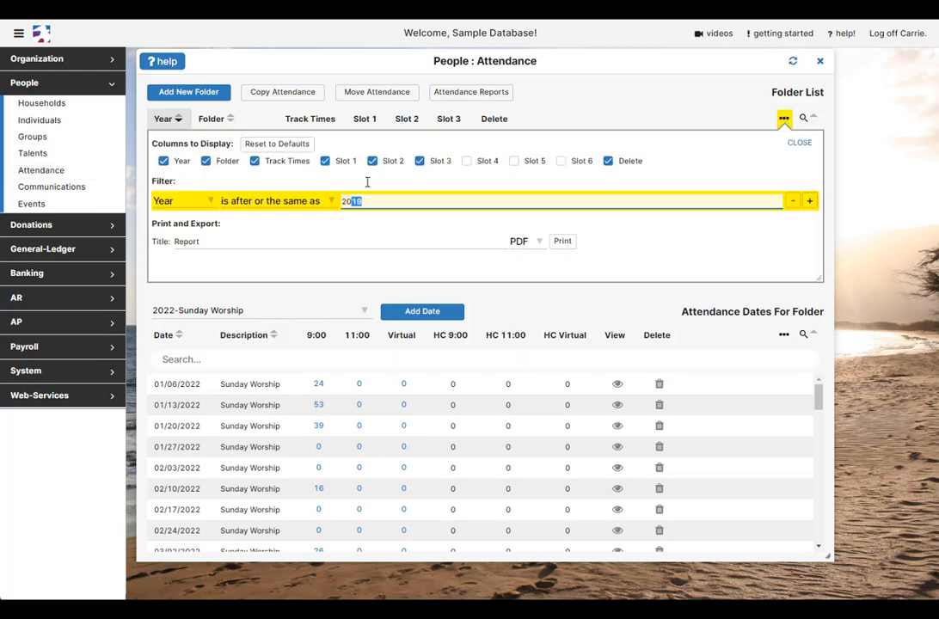
text(2020)
click(792, 201)
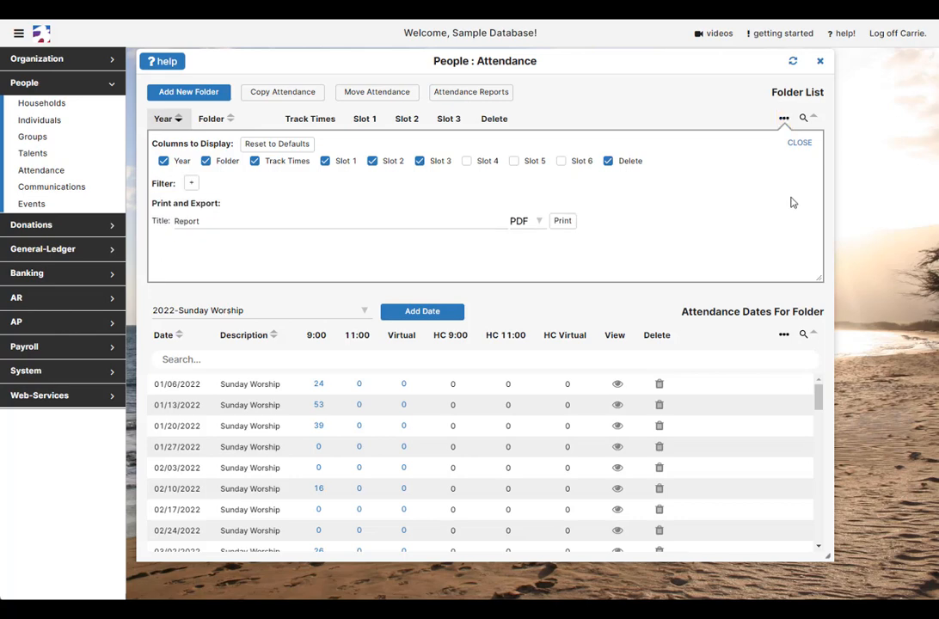
click(798, 142)
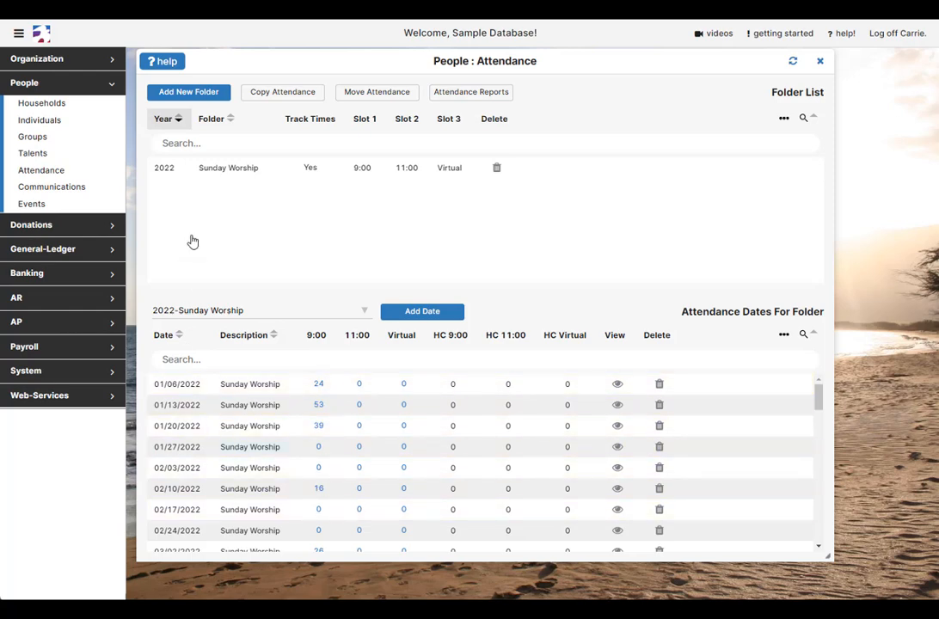
Add a new attendance folder and name it Special Worship.
click(203, 94)
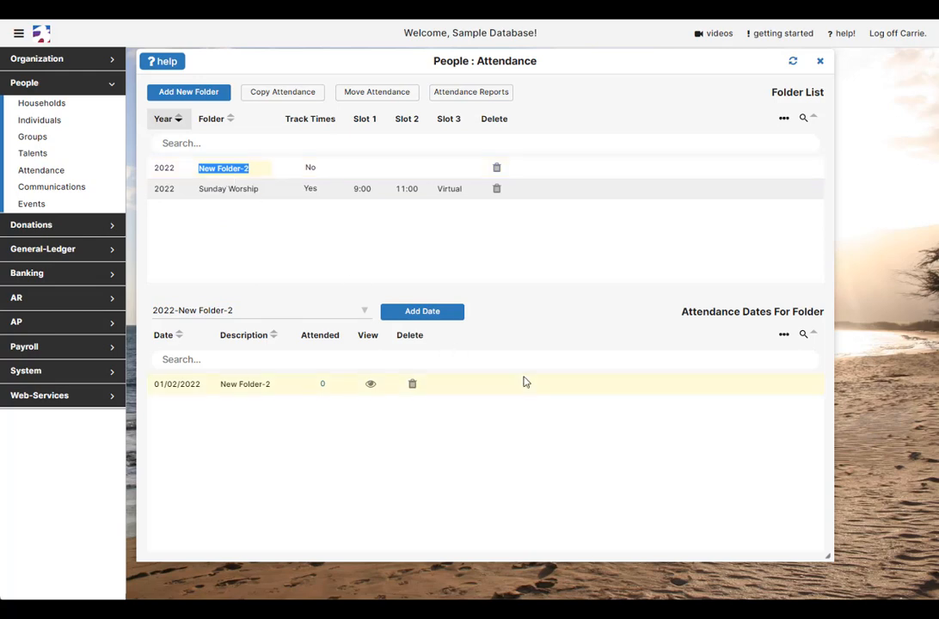
text(Spe)
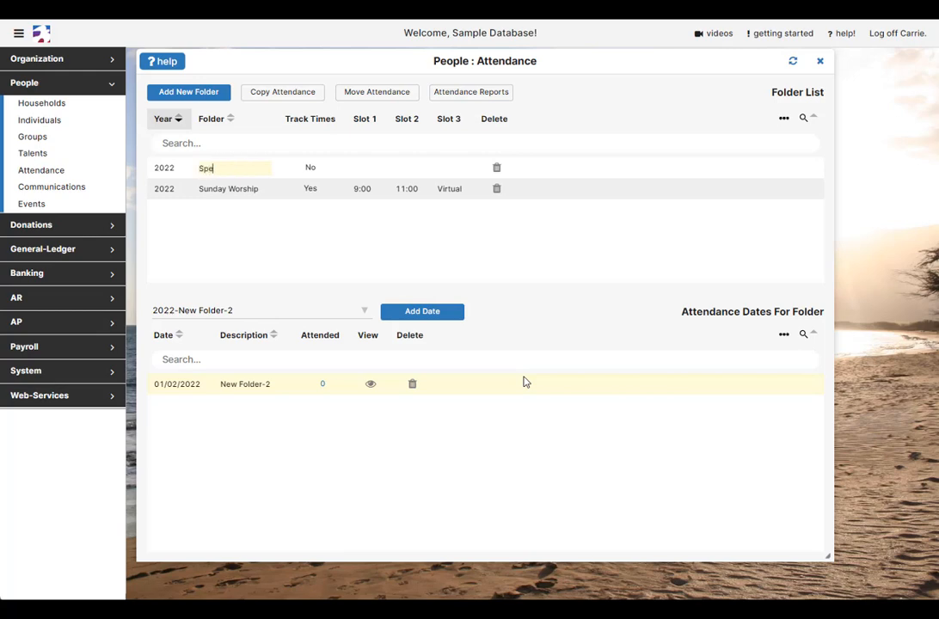
text(cial Worship)
Enable time tracking for the Special Worship folder and set its three slots to 9 am, 10am and Facebook.
click(310, 170)
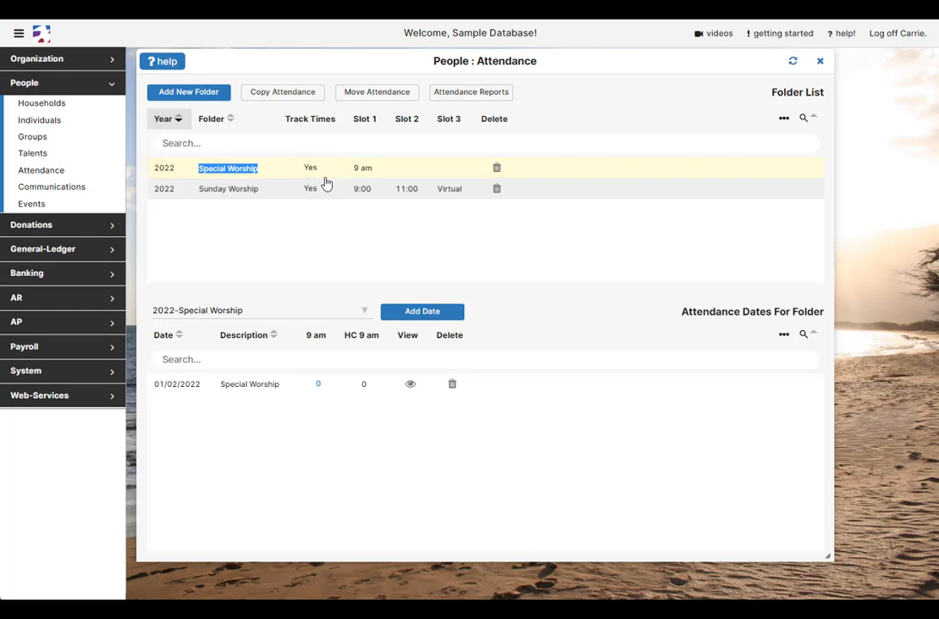
click(406, 168)
text(10am)
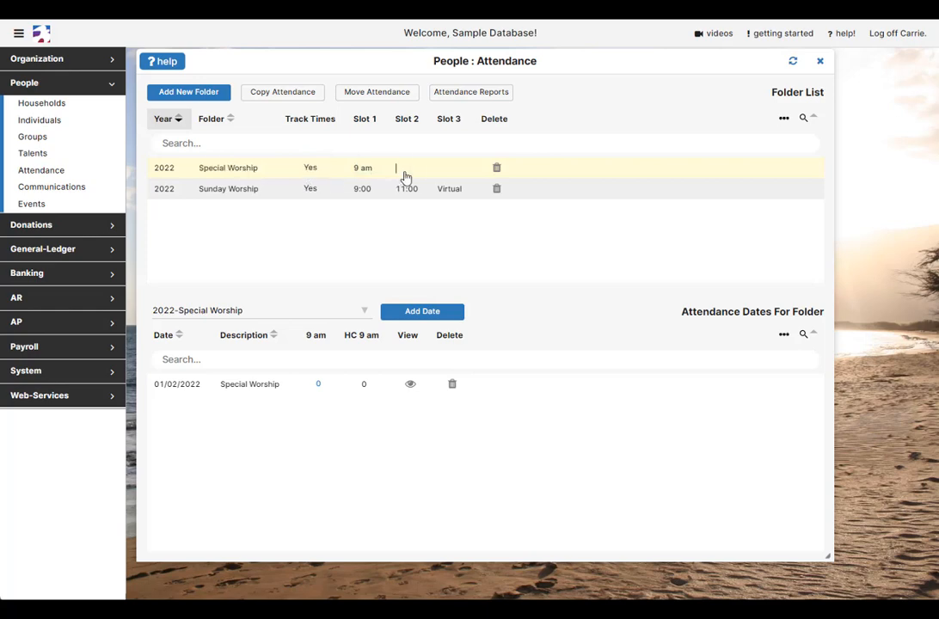
key(Return)
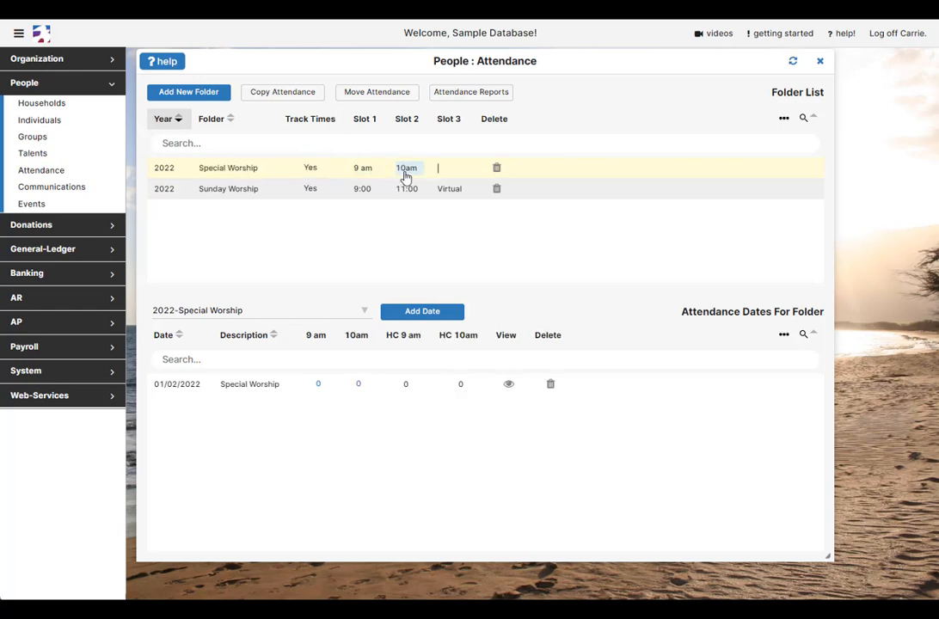
text(Facebook)
key(Tab)
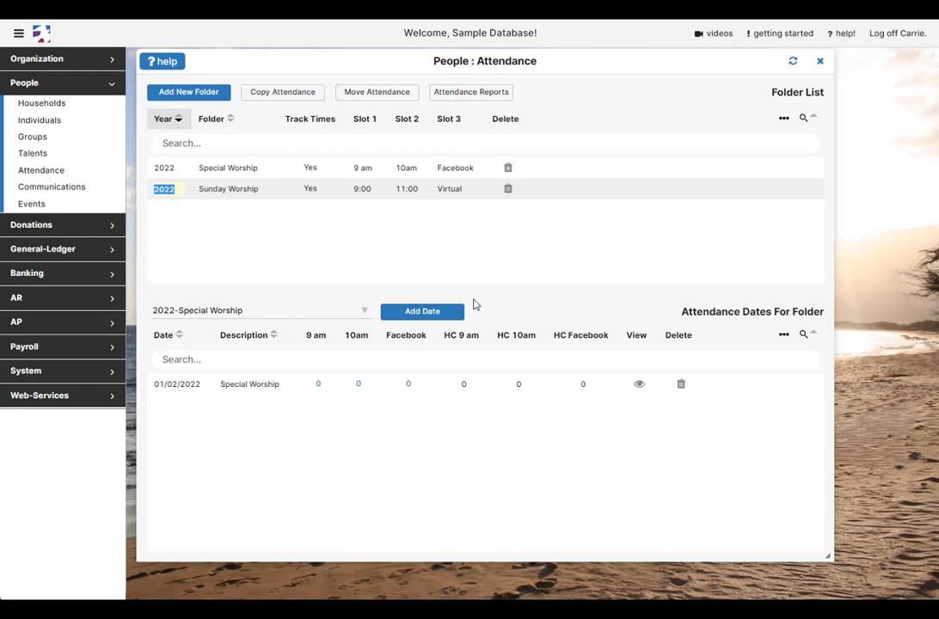
Display the Slot 4, Slot 5 and Slot 6 columns in the Folder List.
click(790, 119)
click(466, 161)
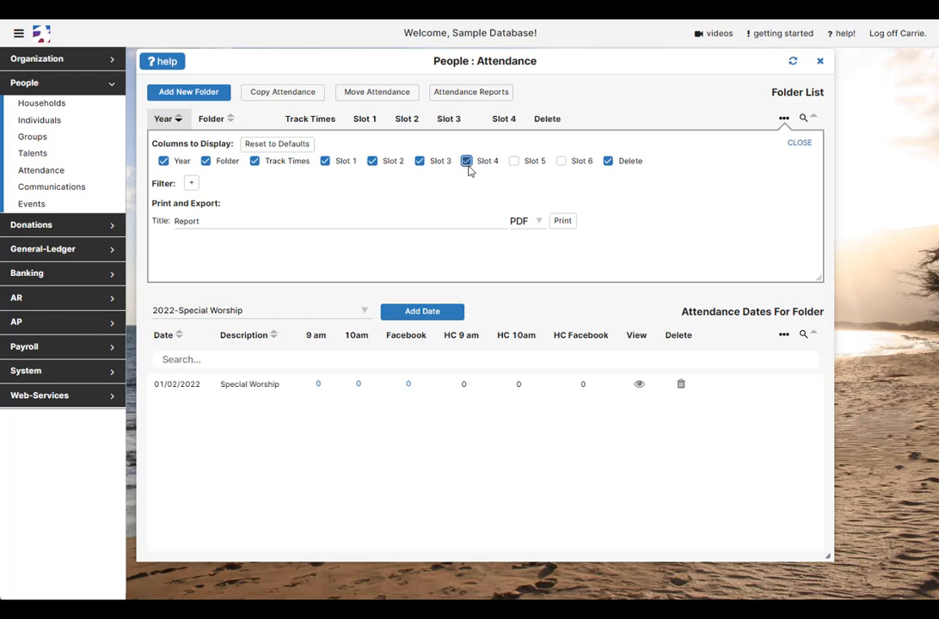
click(514, 161)
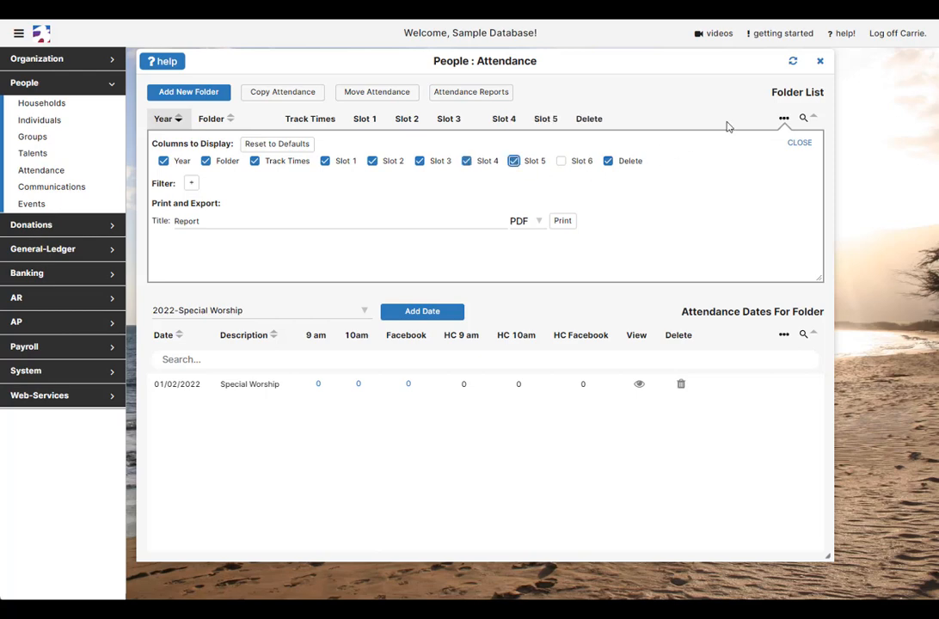
click(562, 161)
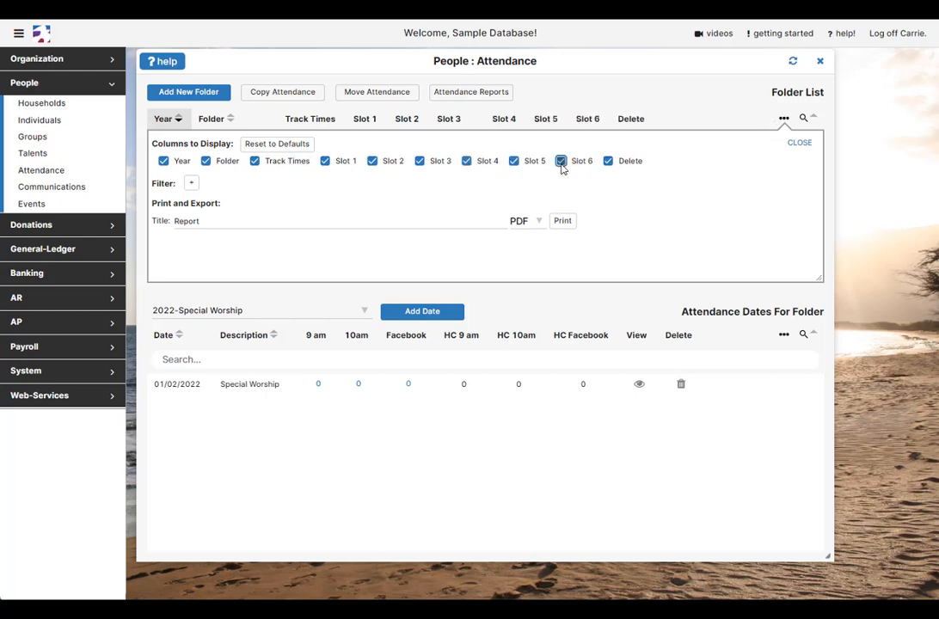
click(785, 120)
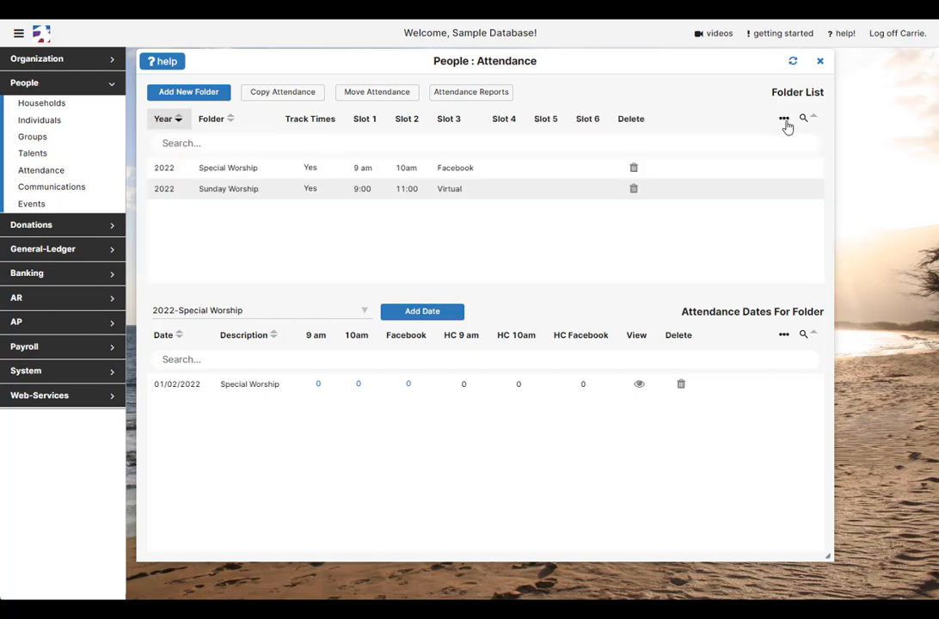
Set Slot 4 of the Sunday Worship folder to Communion.
click(500, 191)
text(Com)
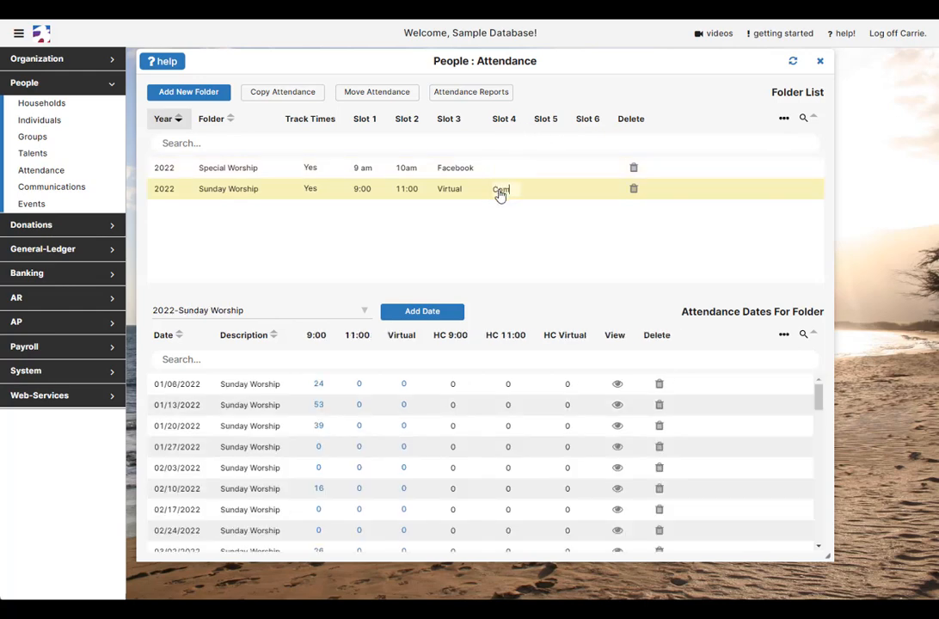
text(munion)
click(537, 225)
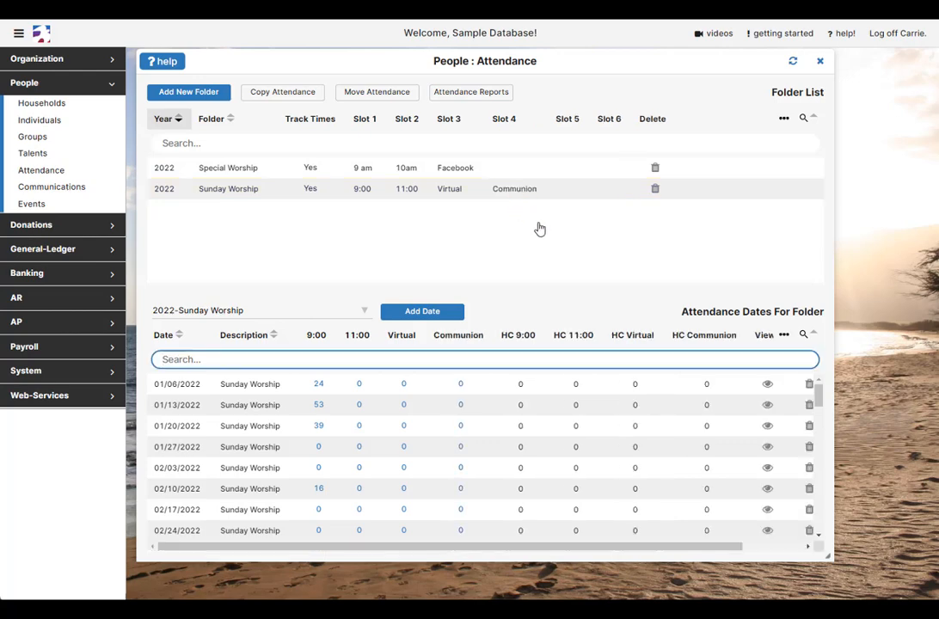
Delete the Special Worship folder together with its attendance date.
click(655, 168)
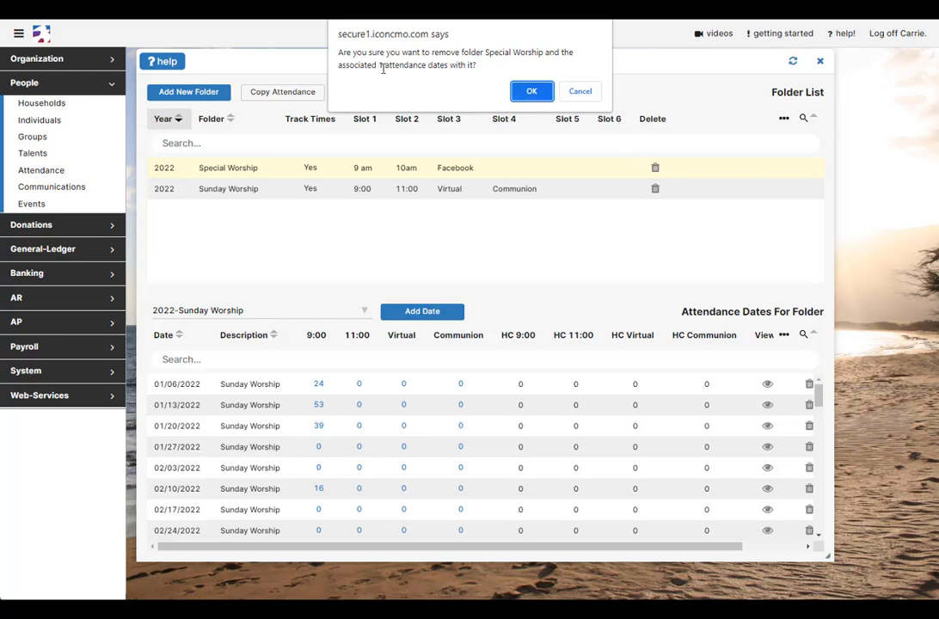
drag(378, 64, 450, 87)
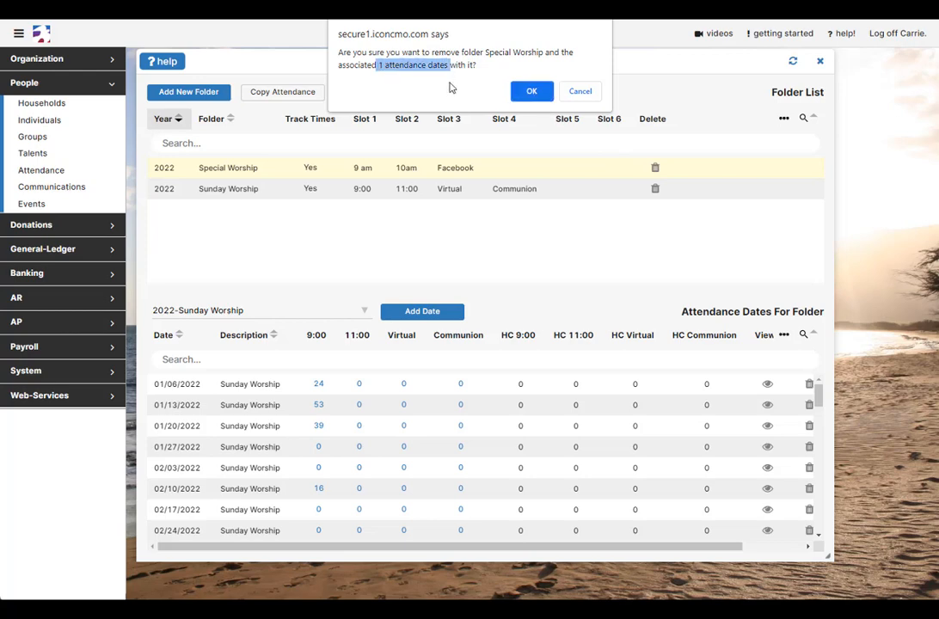
click(466, 62)
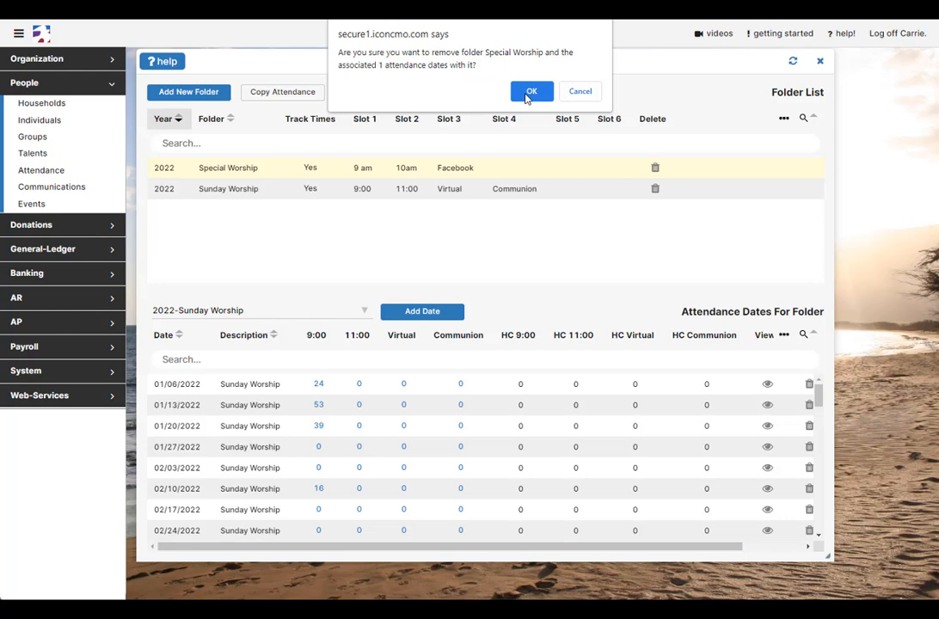
click(528, 93)
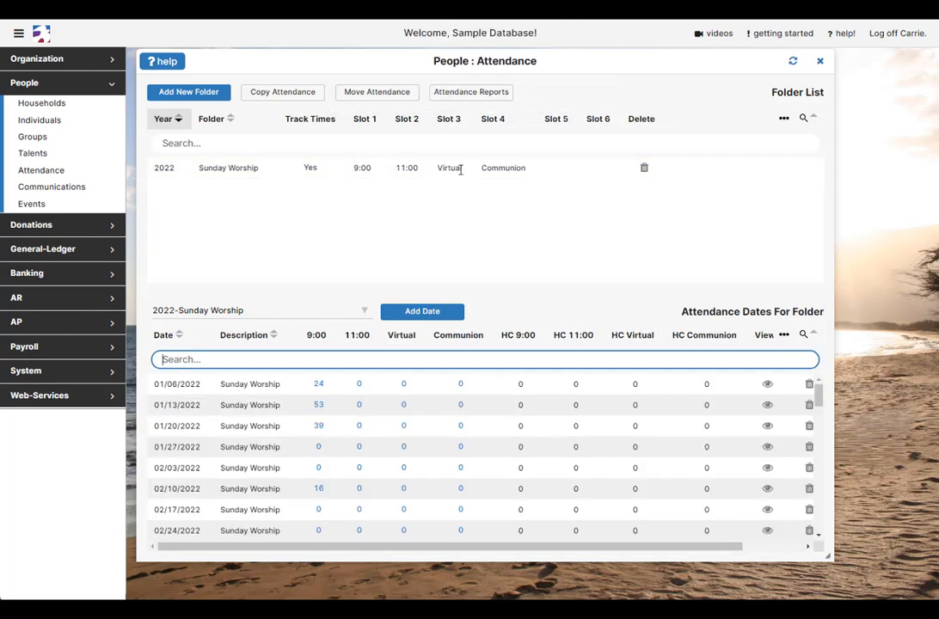
Add the Special Worship folder to the Folder List again, leaving its time tracking off.
click(213, 94)
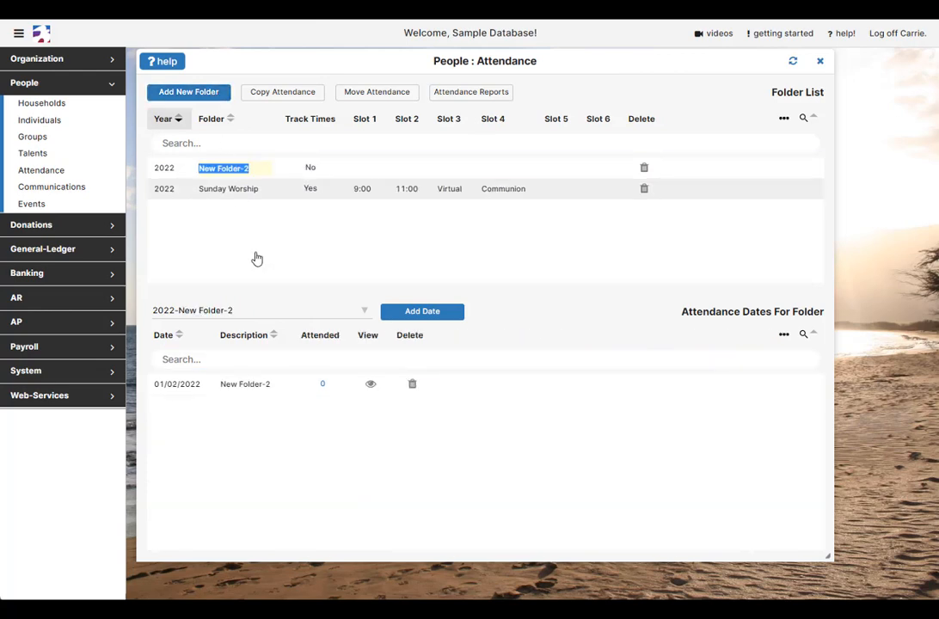
text(Special Worship)
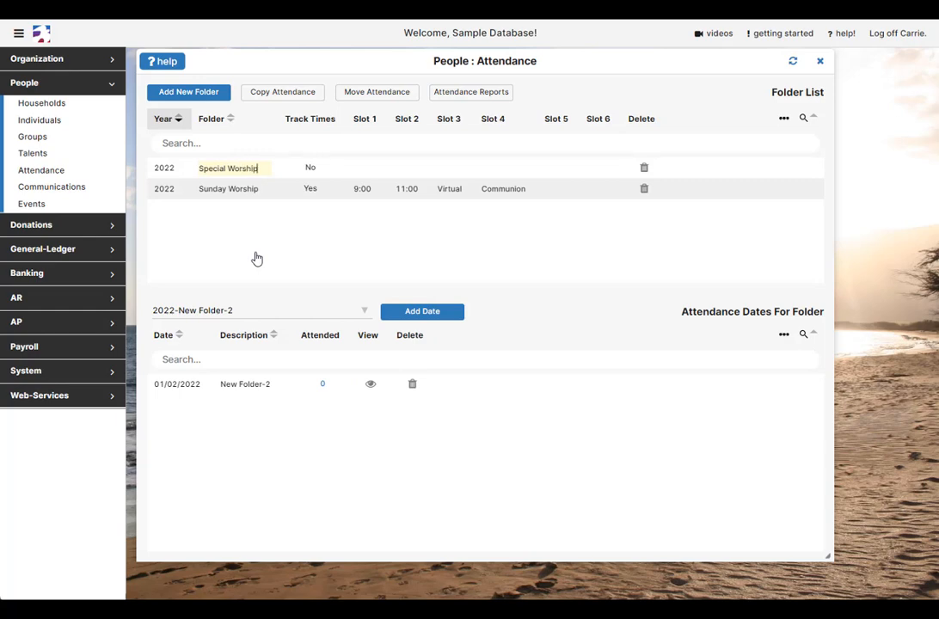
key(Return)
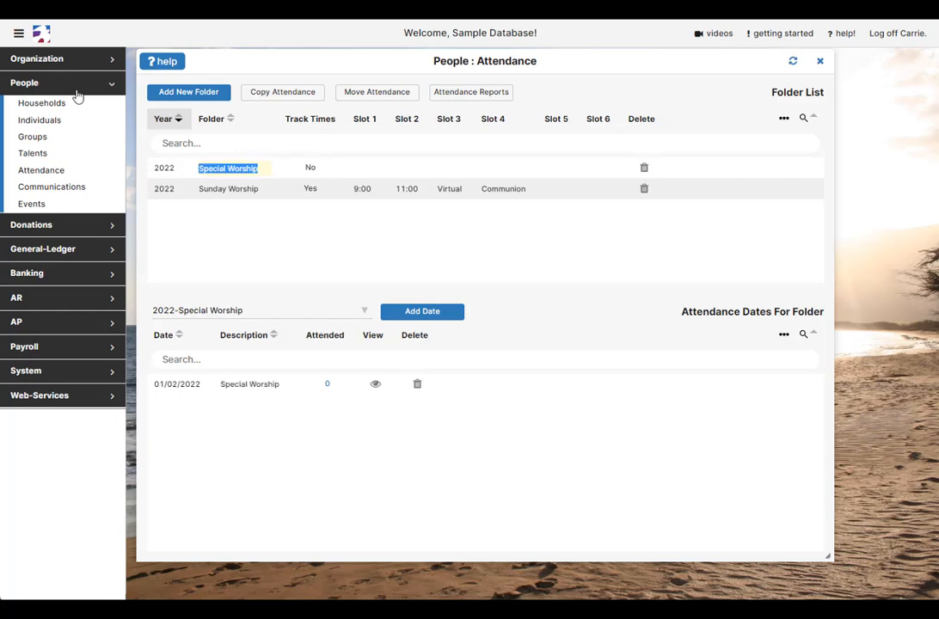
Add the date 1/25/2022 to the 2022-Special Worship folder with the description Anniversary Celebration.
click(179, 312)
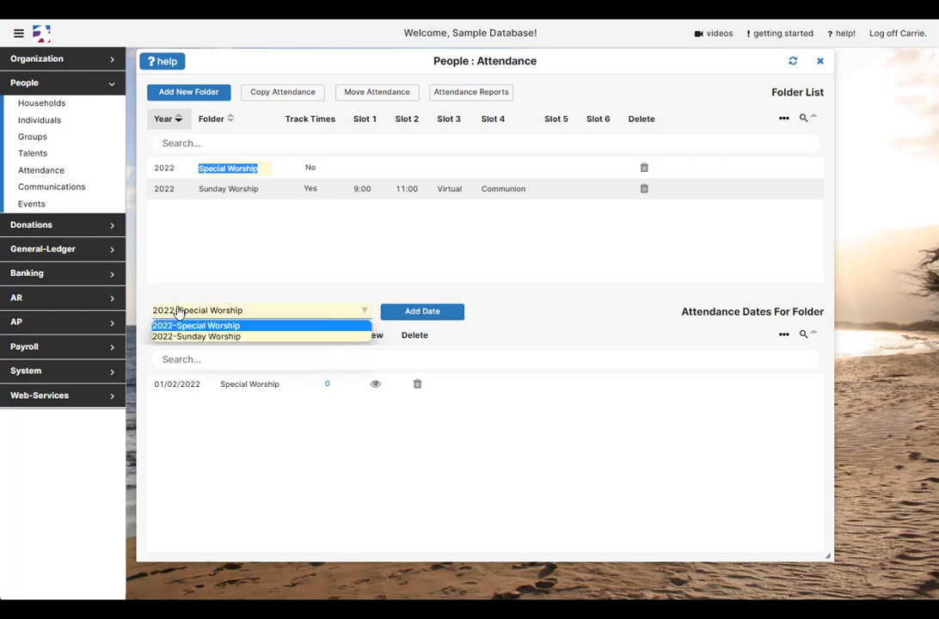
click(196, 326)
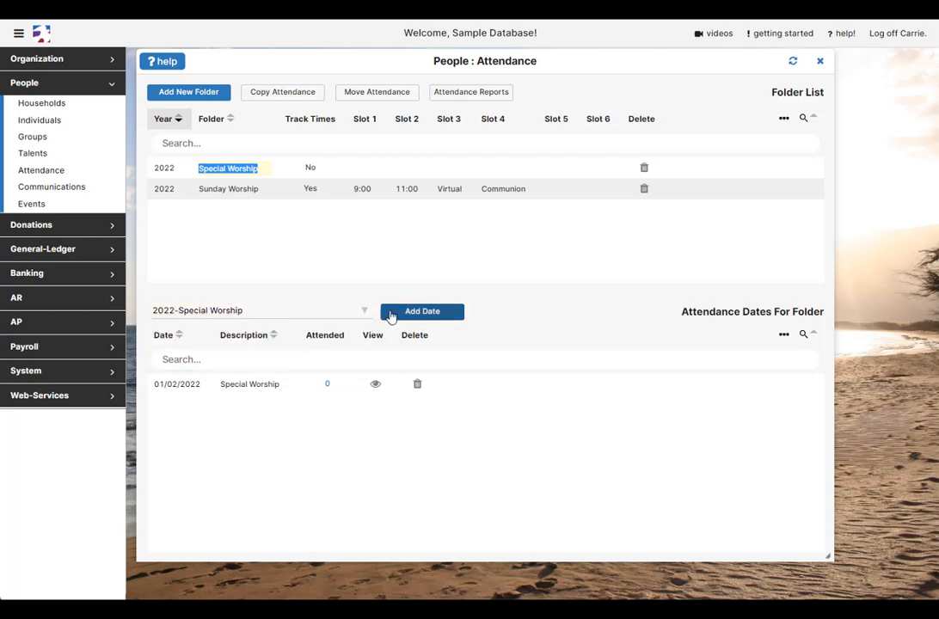
click(404, 311)
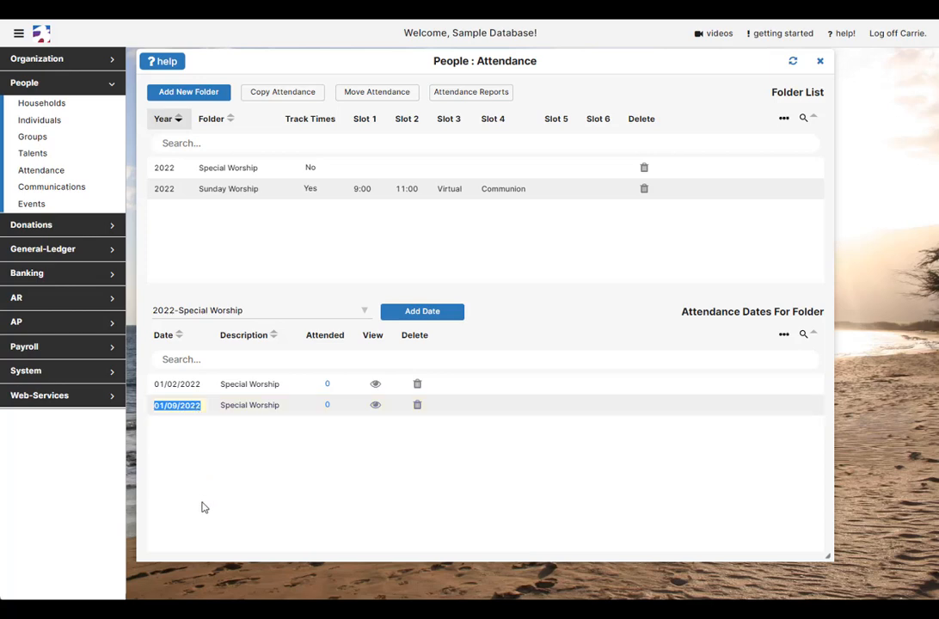
text(1/25/2022)
key(Tab)
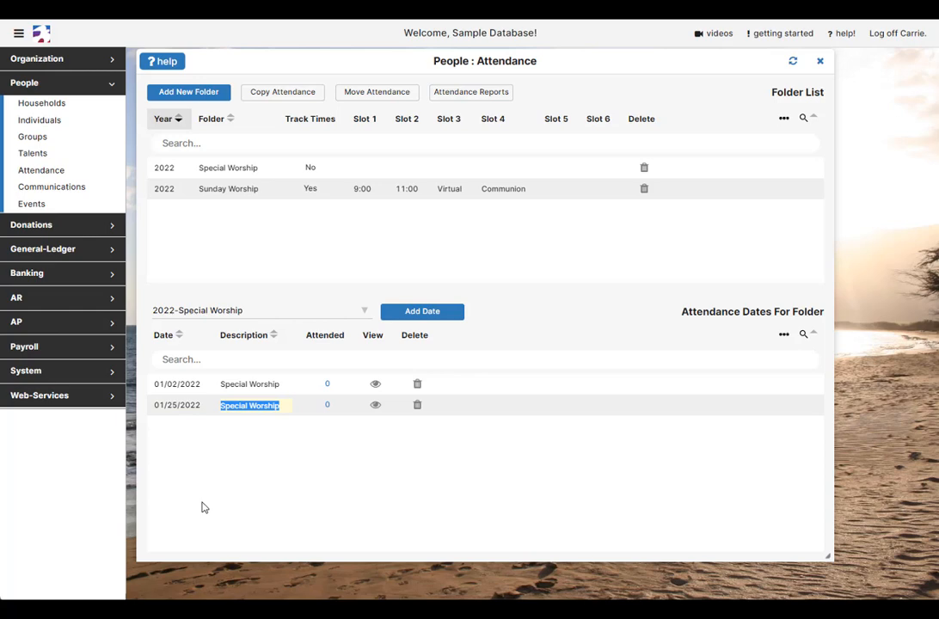
text(Anni)
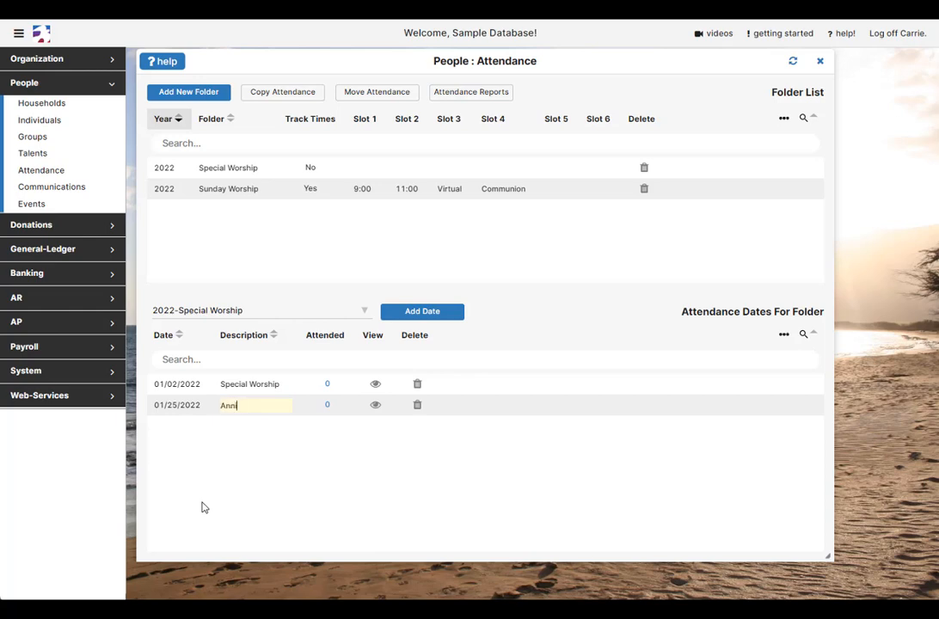
text(versary Celebration)
key(Return)
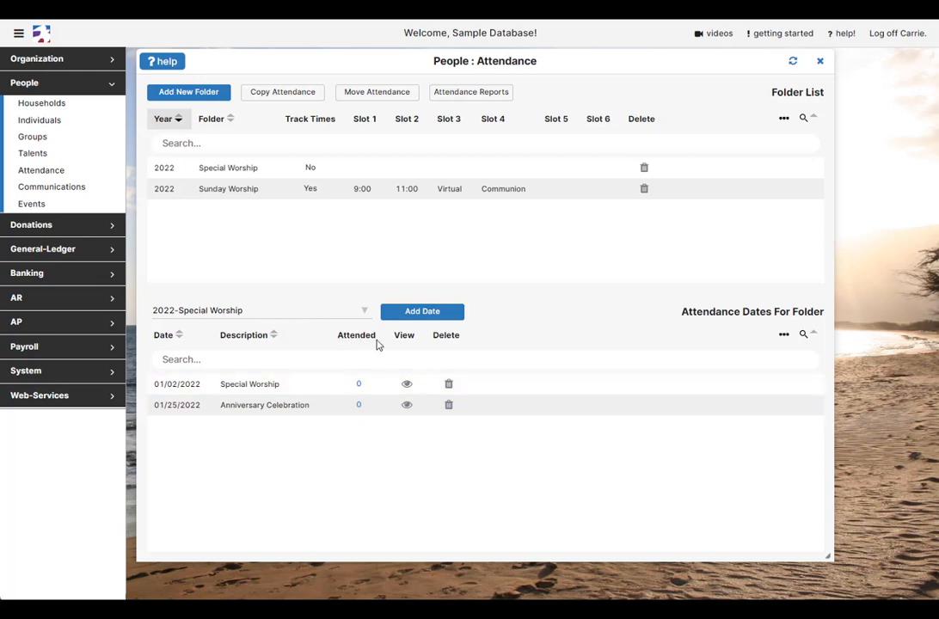
Open the attendance list for the 01/02/2022 Special Worship date and mark the first, fourth and eighth individuals as attended.
click(360, 386)
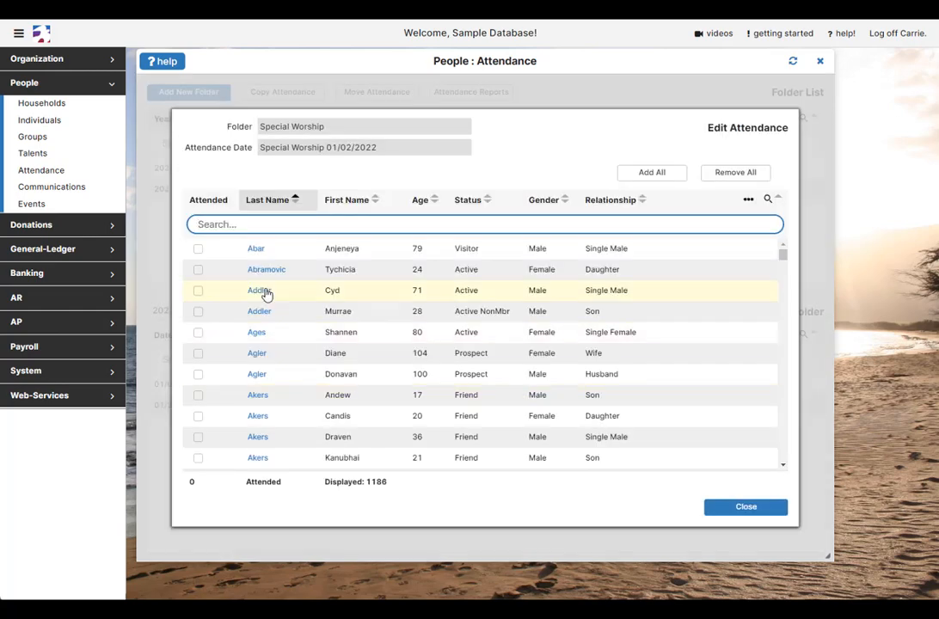
click(198, 250)
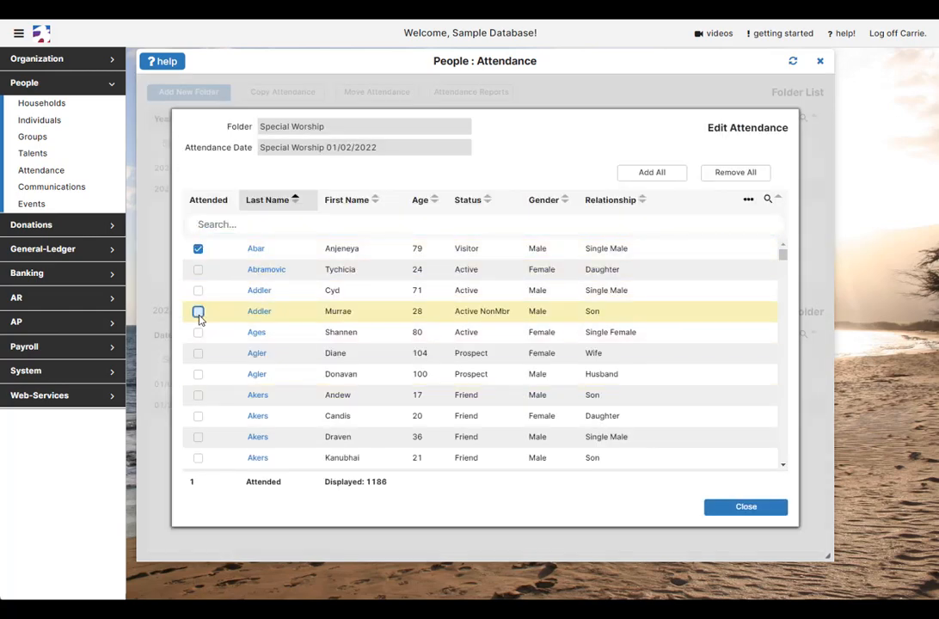
click(198, 312)
click(198, 396)
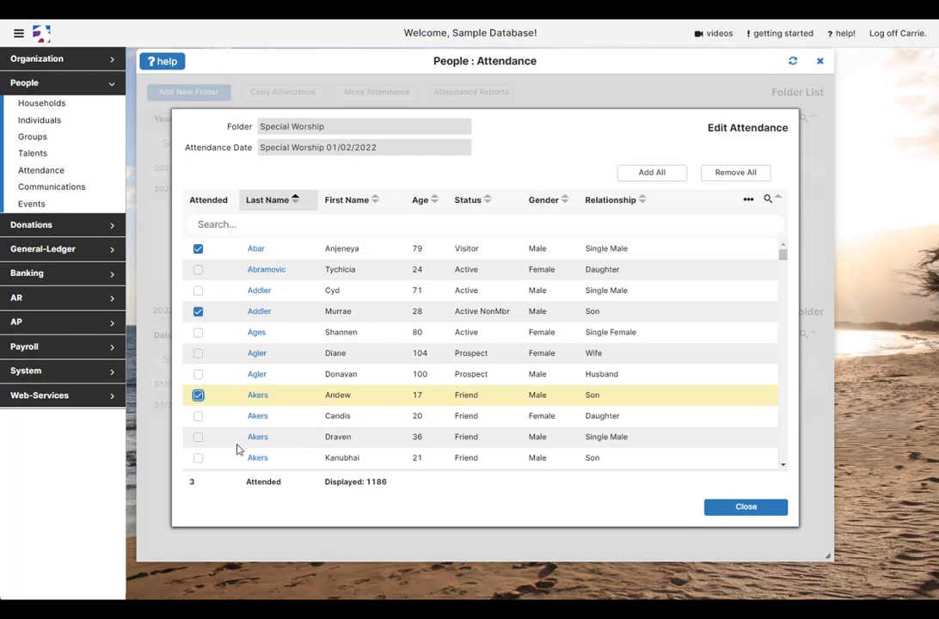
Add all listed individuals to the 01/02/2022 attendance and remove them all again.
click(648, 176)
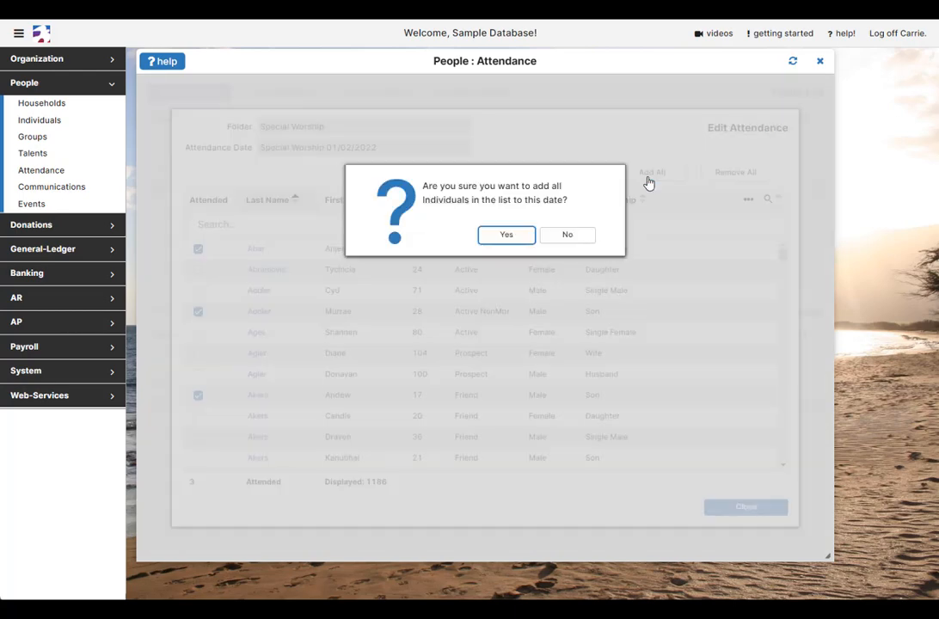
click(509, 235)
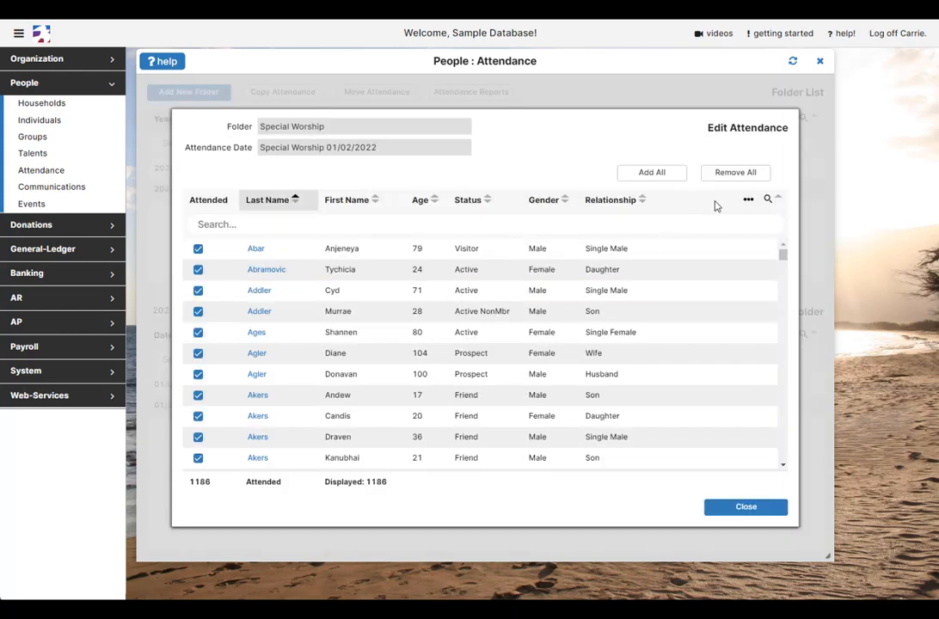
click(733, 172)
click(525, 238)
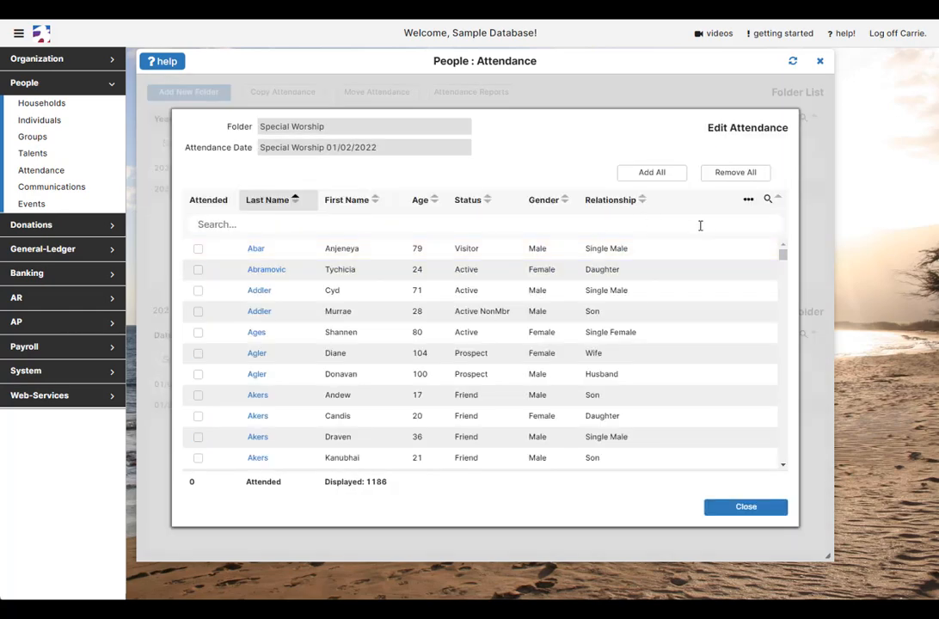
Filter the 01/02/2022 Special Worship attendance list to individuals whose Last Name contains the chosen surname.
click(747, 200)
click(227, 307)
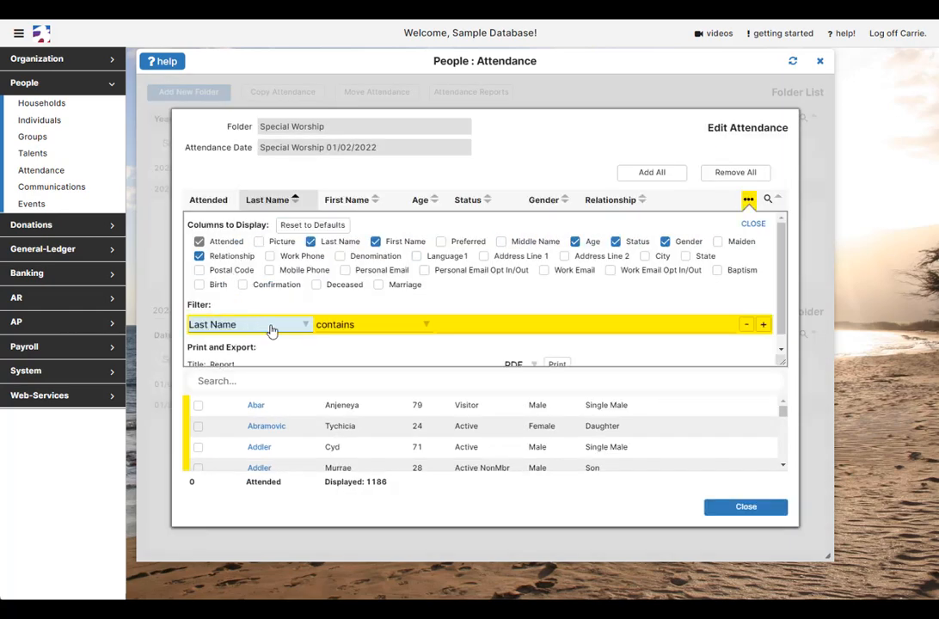
click(451, 319)
text(addler)
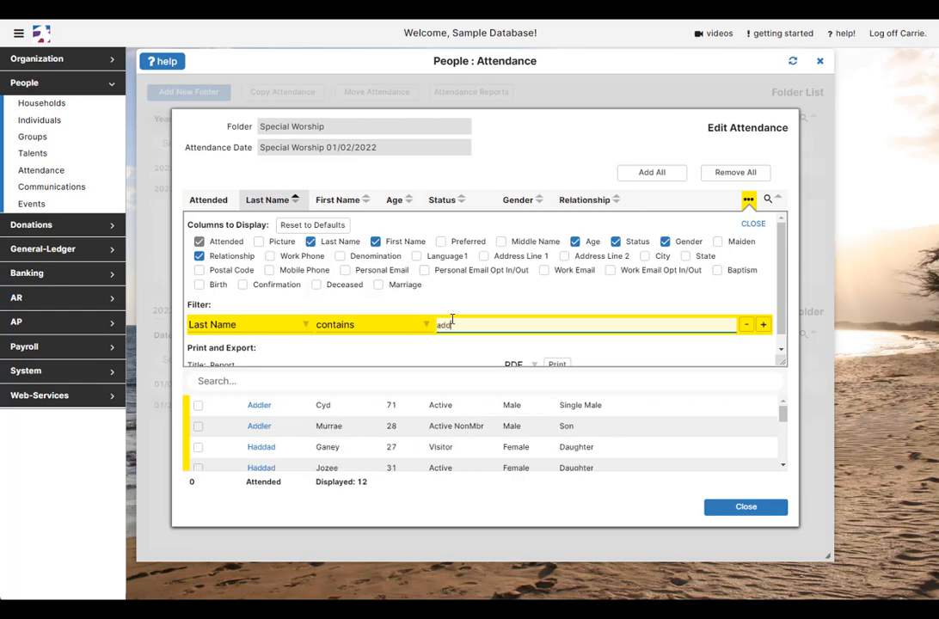
Add all filtered individuals to the 01/02/2022 attendance, remove the last name filter and close the attendance list.
click(655, 176)
click(522, 241)
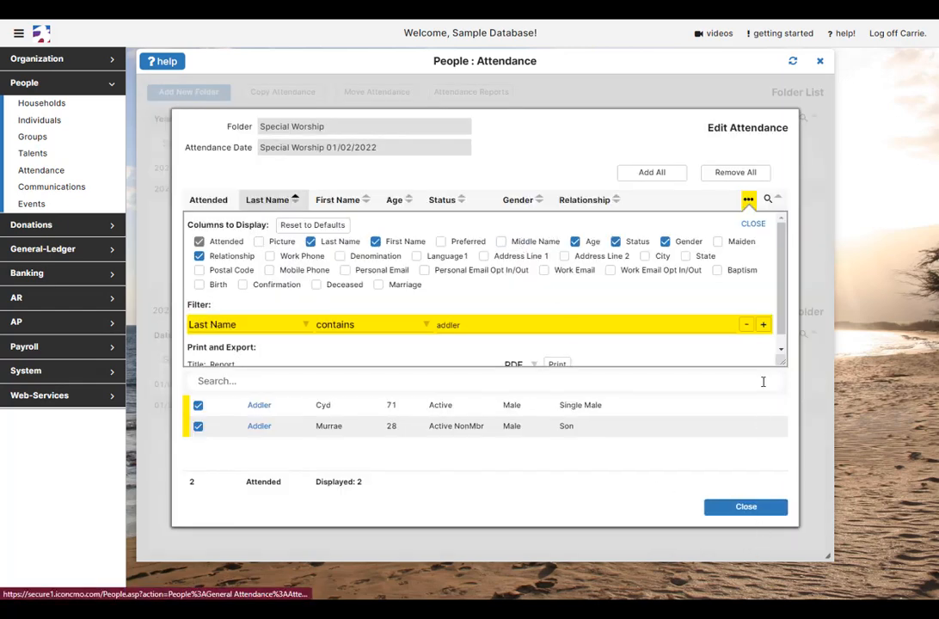
click(746, 324)
click(746, 506)
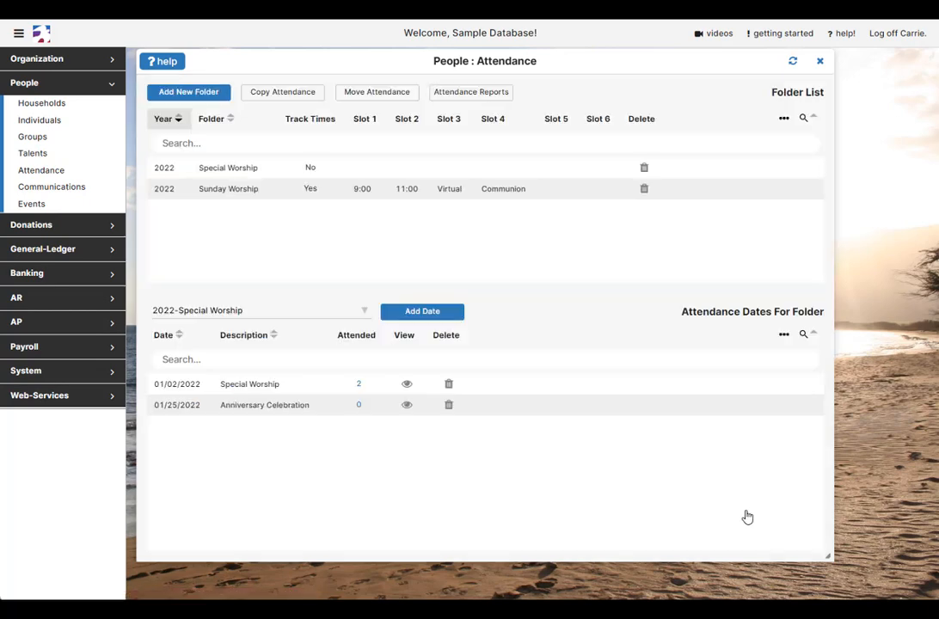
Show the dates of the 2022 Sunday Worship folder and open the 01/27/2022 attendance list for editing.
click(244, 191)
click(231, 426)
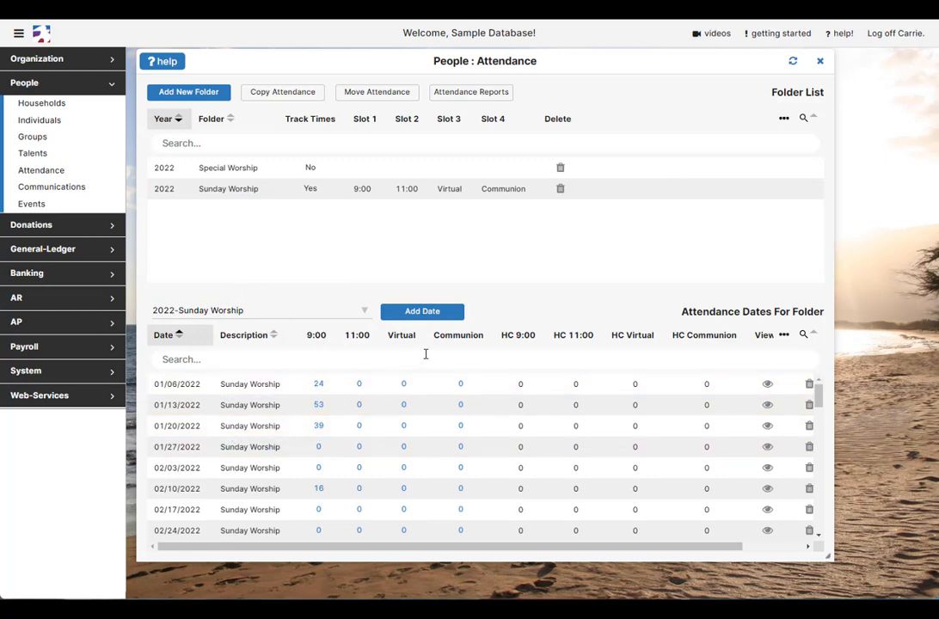
click(318, 448)
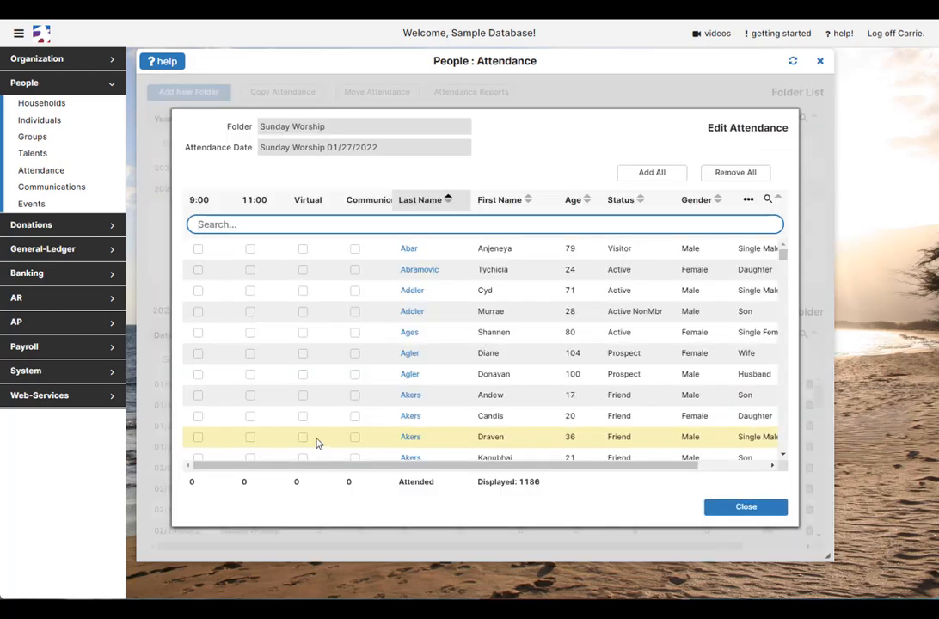
Filter the 01/27/2022 Sunday Worship attendance list to individuals whose Age is between 10 and 18.
click(748, 199)
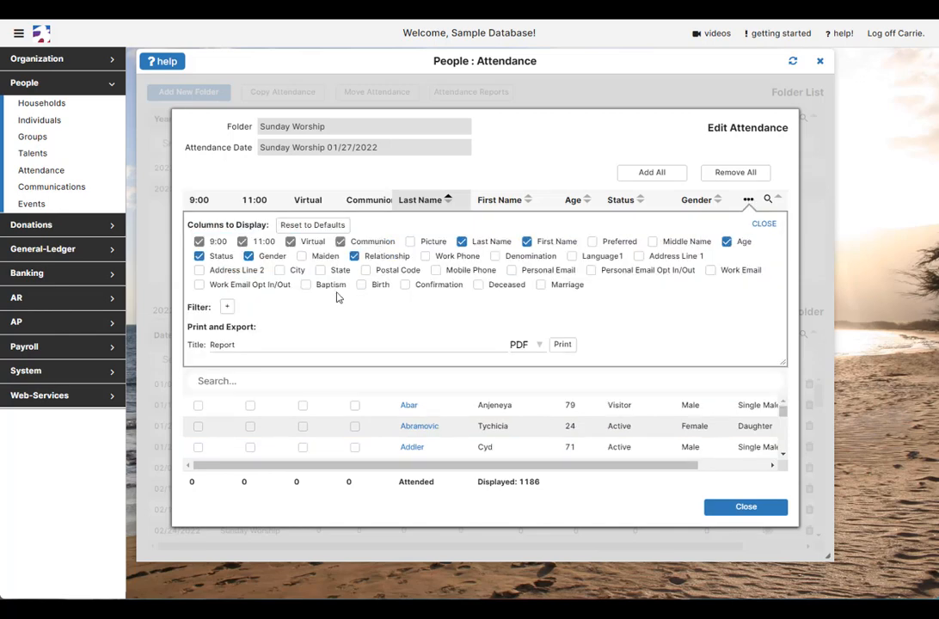
click(227, 306)
click(283, 325)
click(197, 365)
click(370, 324)
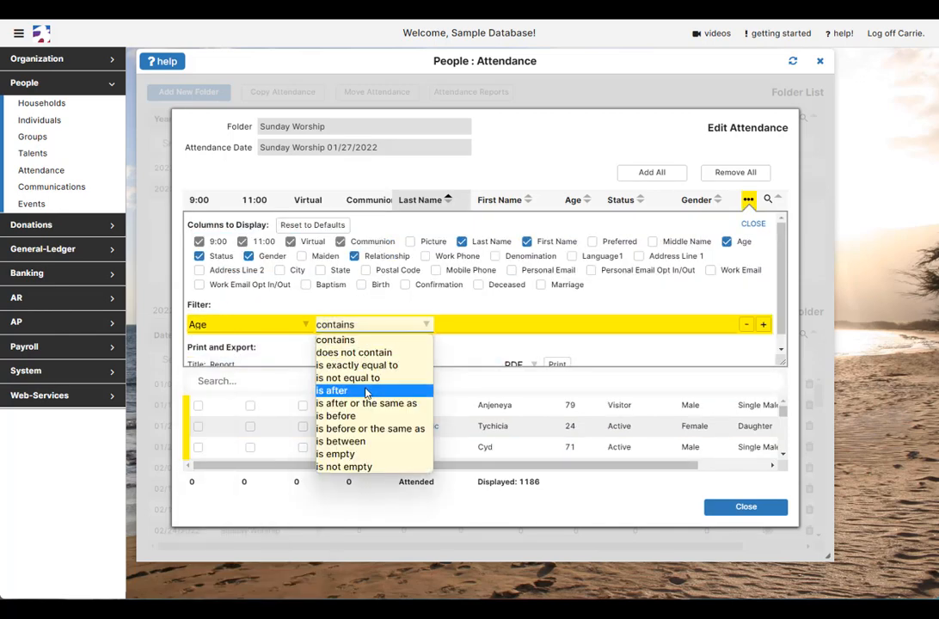
click(338, 441)
click(439, 331)
text(10)
key(Tab)
text(18)
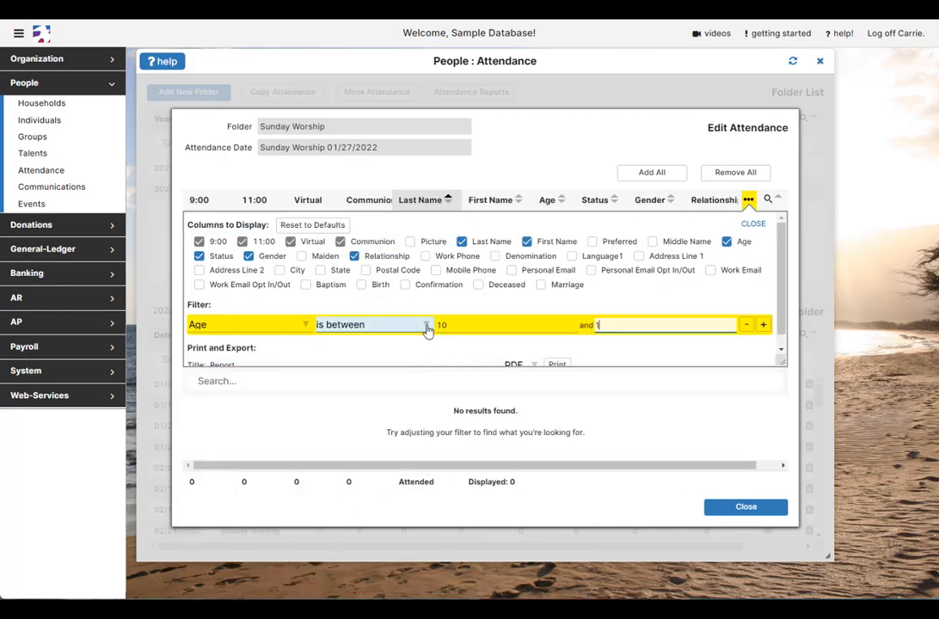
Add all filtered individuals to the Virtual slot for 01/27/2022, remove the age filter and close the attendance list.
click(652, 172)
click(643, 279)
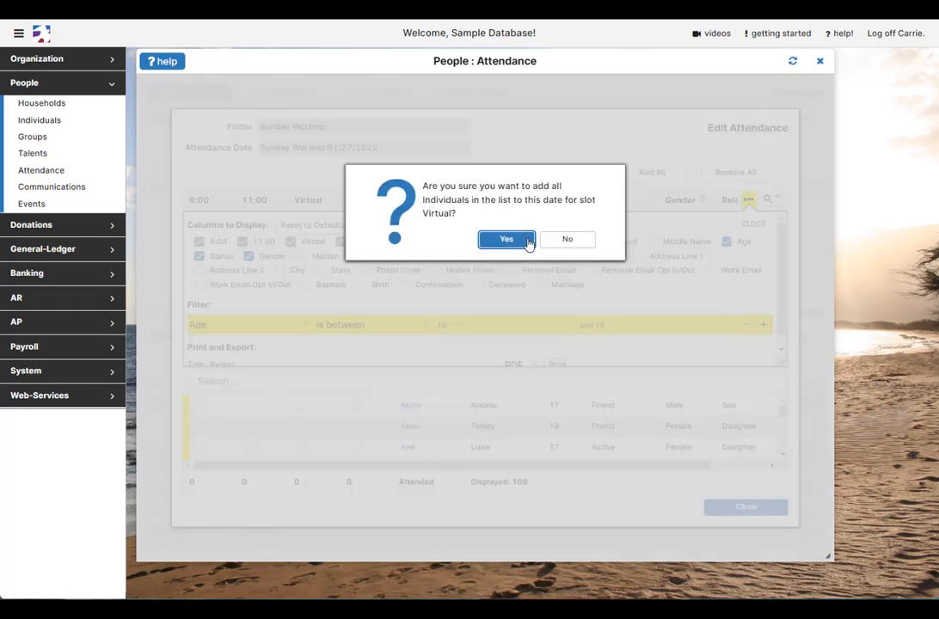
click(503, 238)
click(746, 325)
click(753, 224)
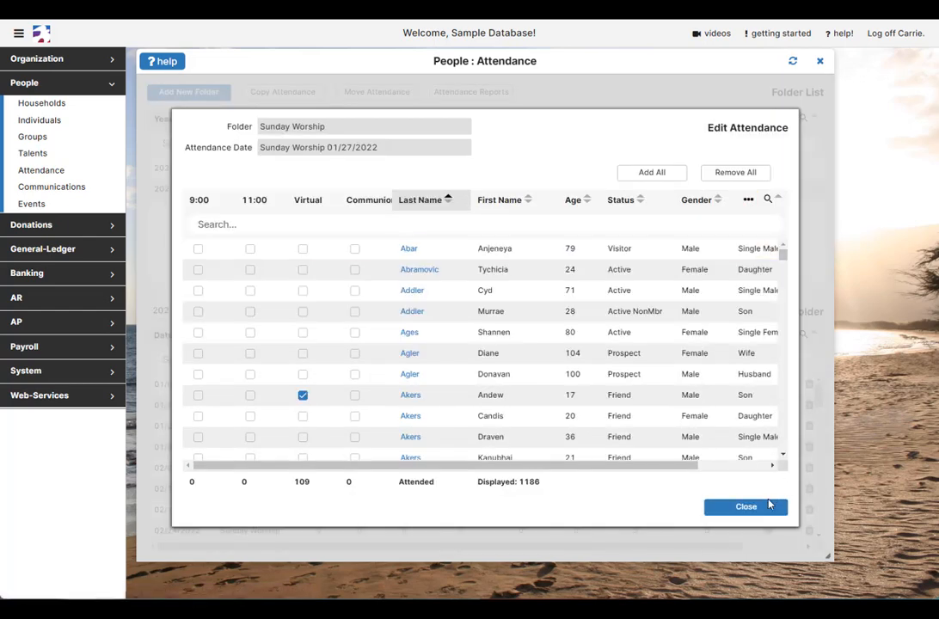
click(746, 507)
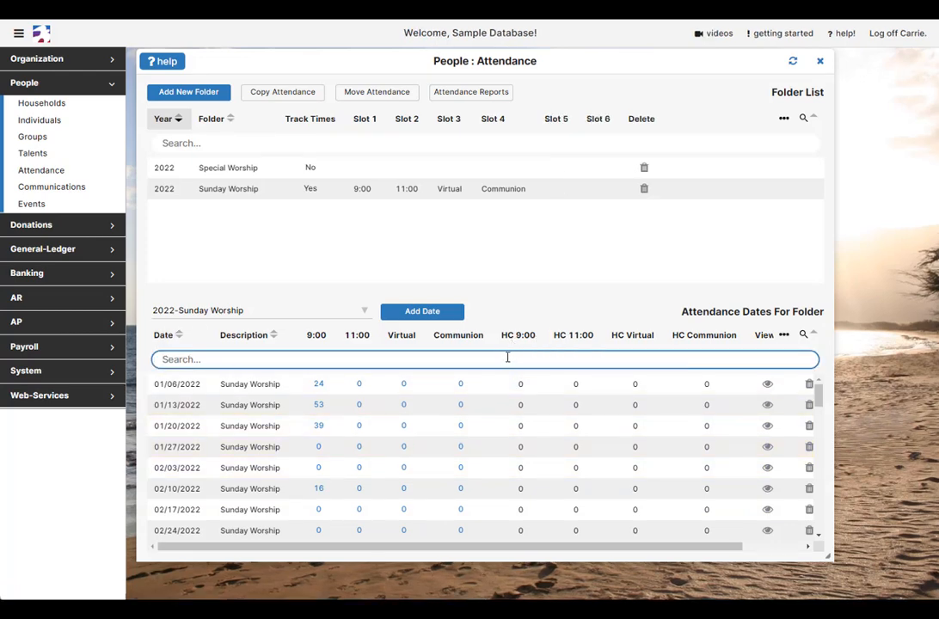
Enter 9:00 head counts of 45 for 01/06/2022, 39 for 01/13/2022 and 56 for 01/20/2022 in the Sunday Worship folder.
click(525, 389)
double_click(524, 387)
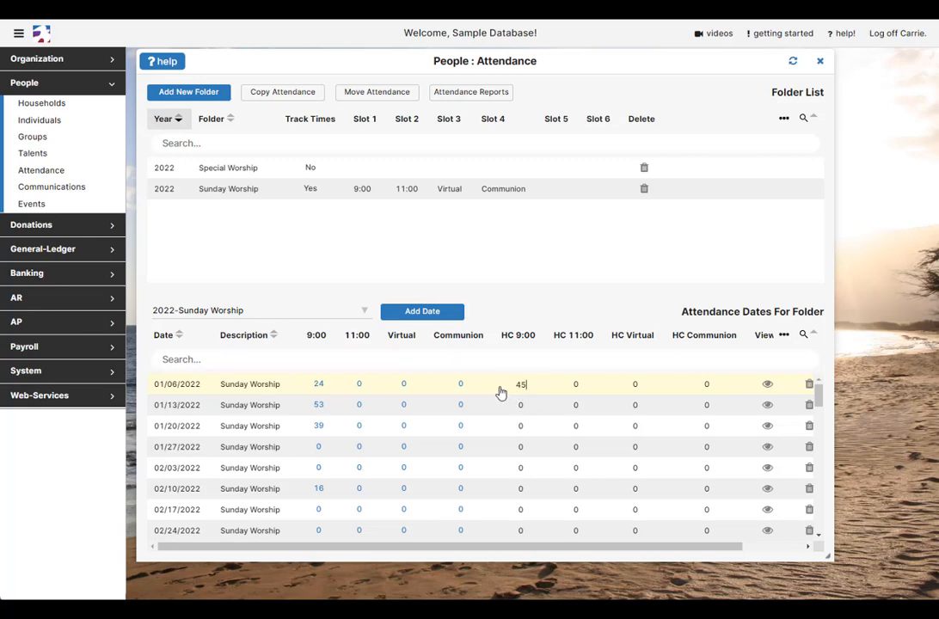
text(45)
key(Return)
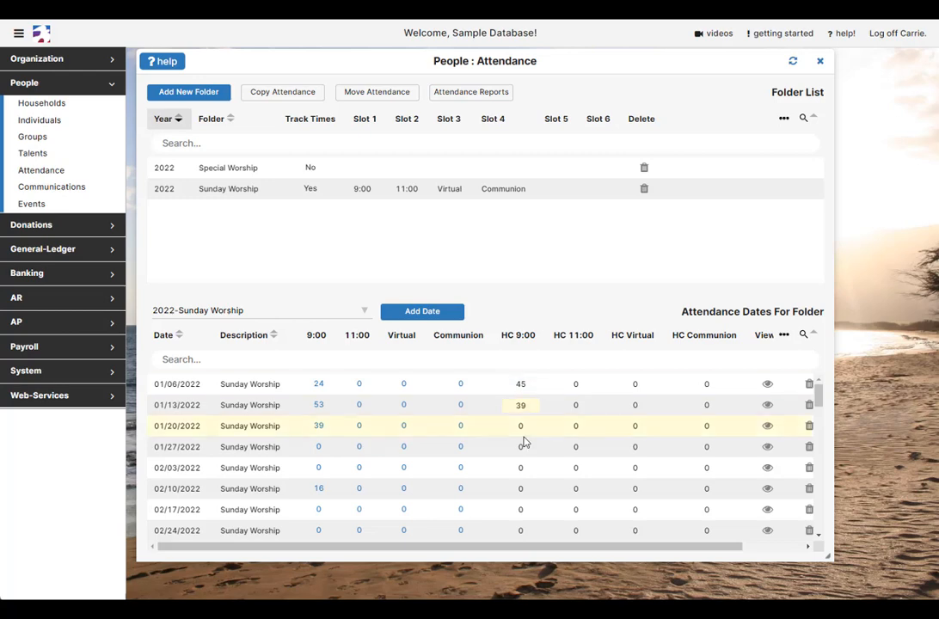
drag(524, 428, 508, 420)
click(599, 565)
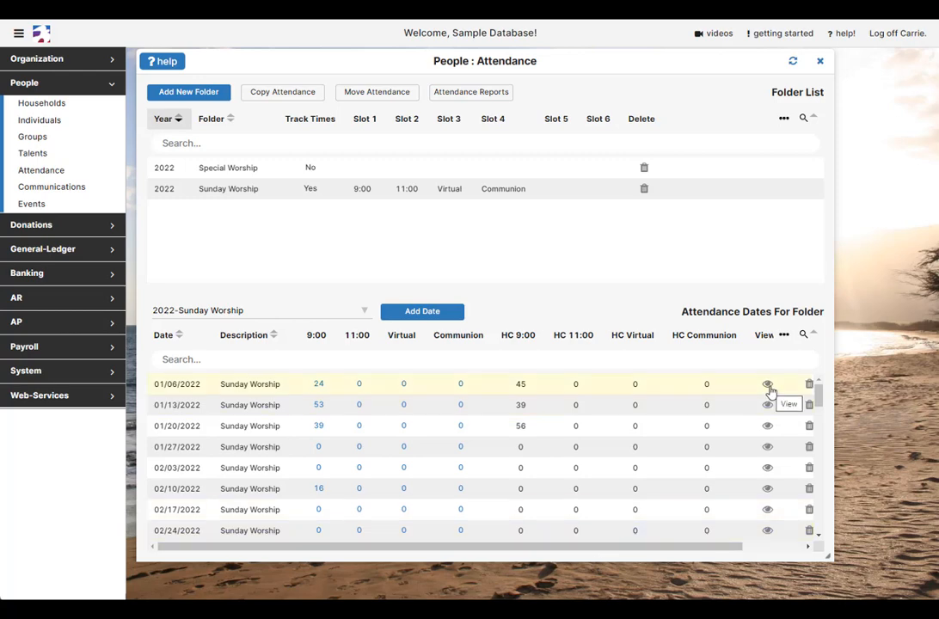
View the list of individuals who attended Sunday Worship on 01/06/2022 down to its end and close it.
click(770, 388)
scroll(771, 393, down, 5)
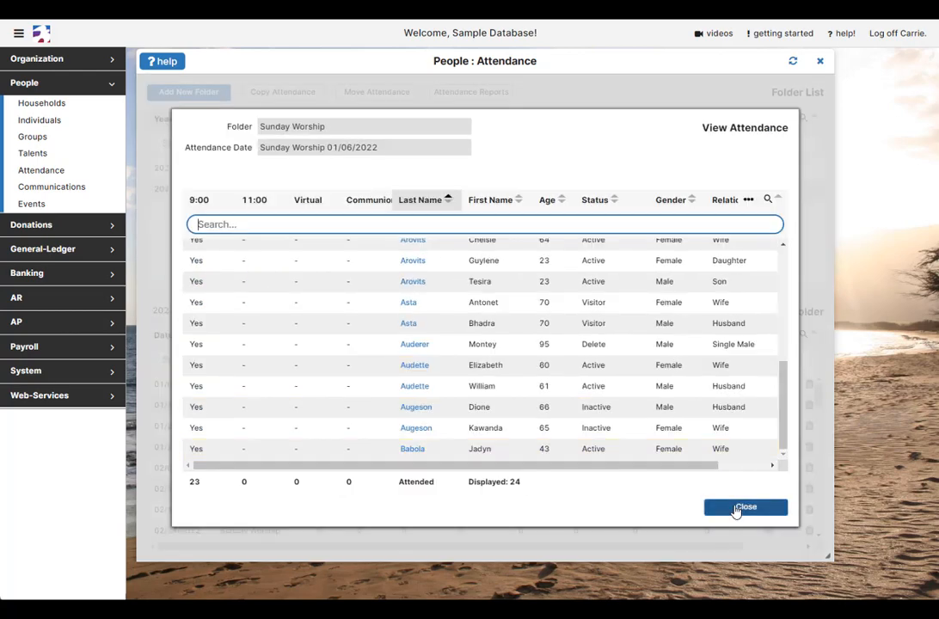
click(741, 507)
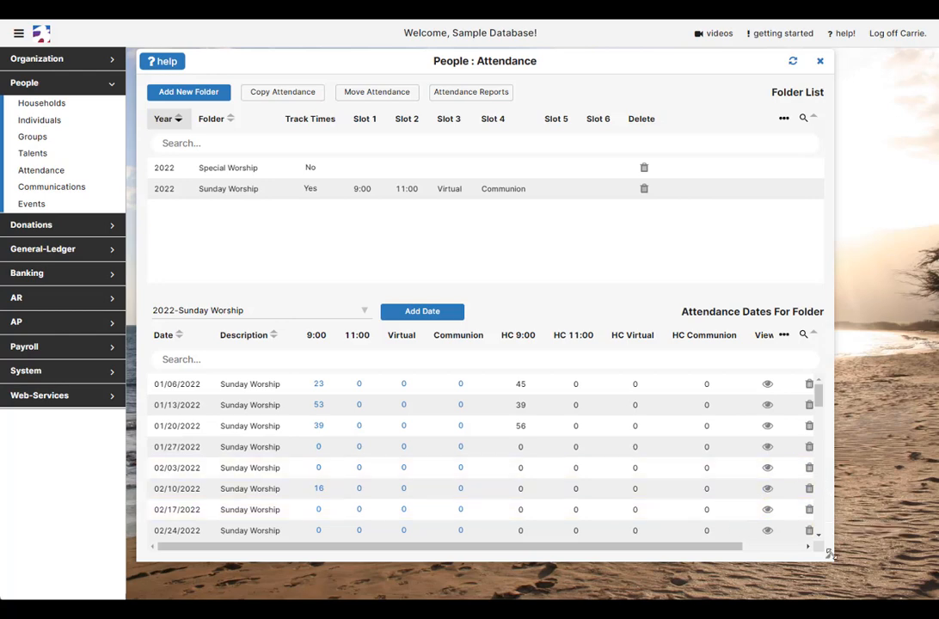
Delete the 02/03/2022 date from the 2022 Sunday Worship folder.
click(812, 469)
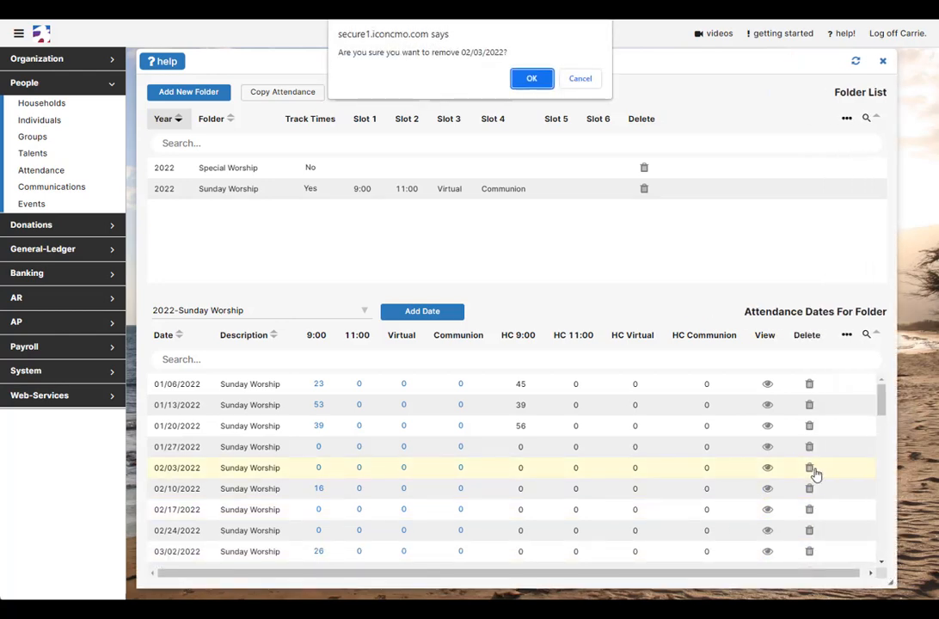
click(536, 82)
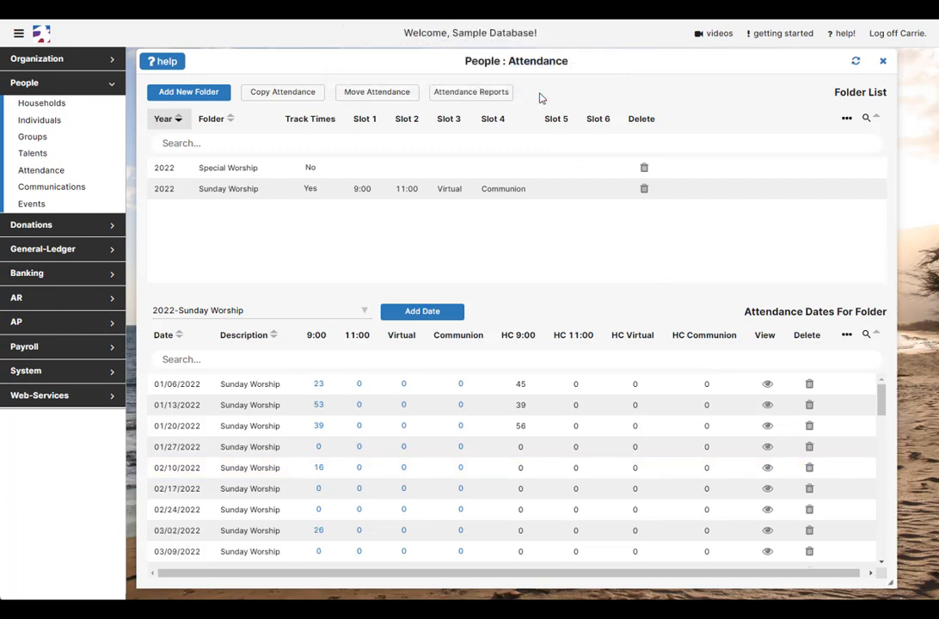
Start an attendance copy with the 2022 Sunday Worship folder and its 01/13/2022 date as the source.
click(278, 100)
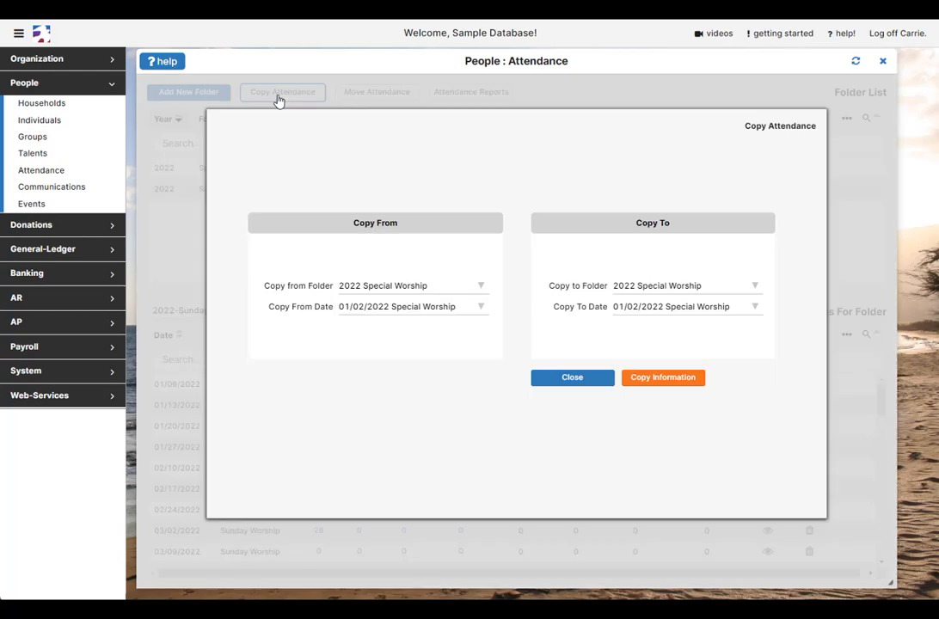
click(443, 295)
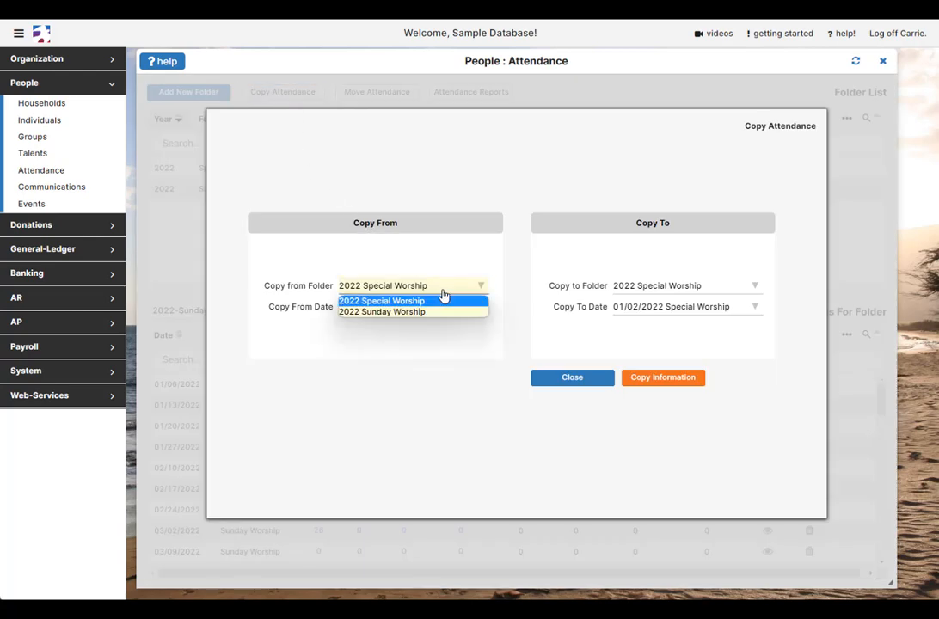
click(441, 311)
click(441, 308)
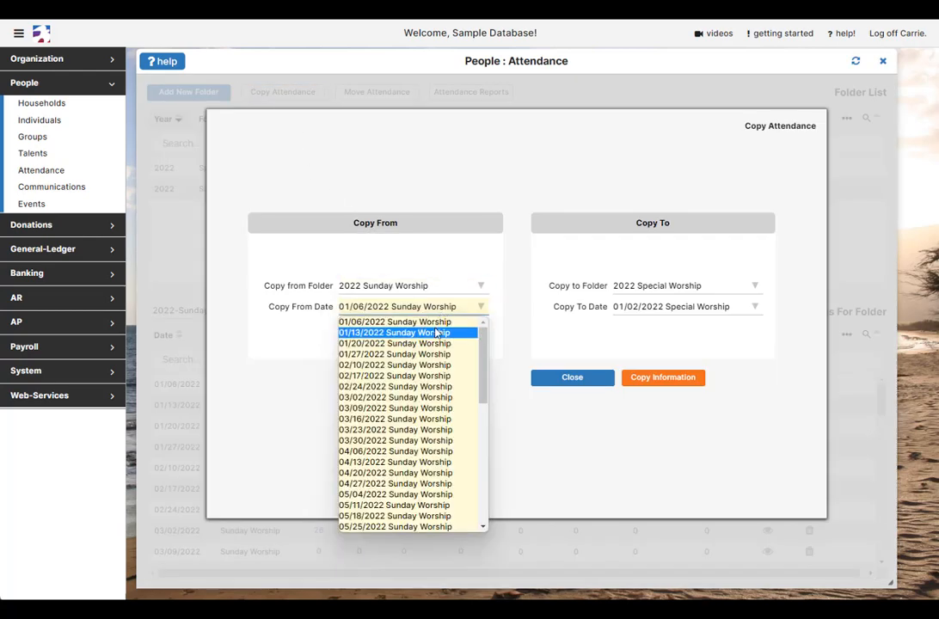
click(438, 333)
Copy the attendance to the 02/17/2022 date of the 2022 Sunday Worship folder and close the copy dialog.
click(615, 289)
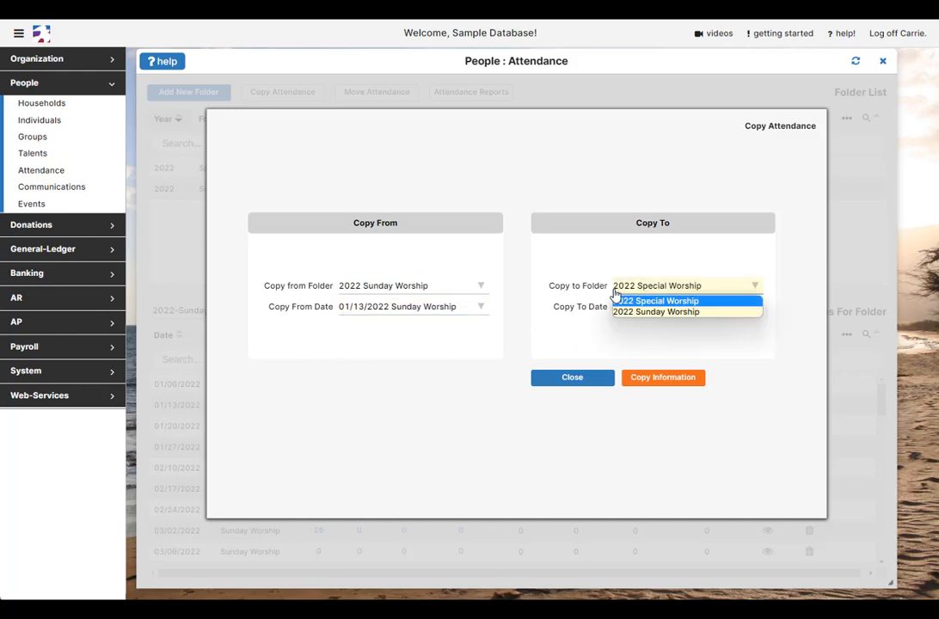
click(630, 312)
click(634, 307)
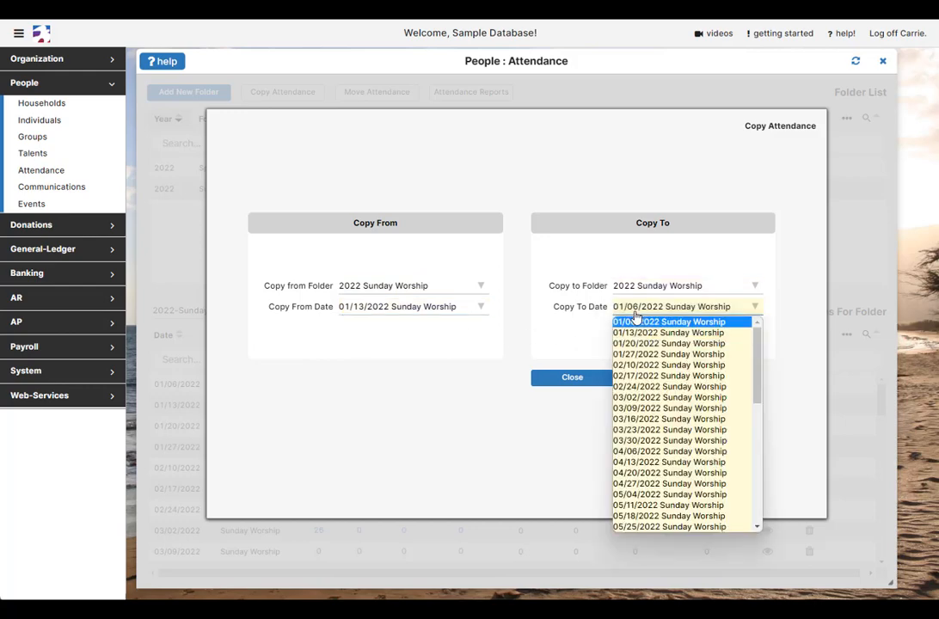
click(641, 376)
click(649, 384)
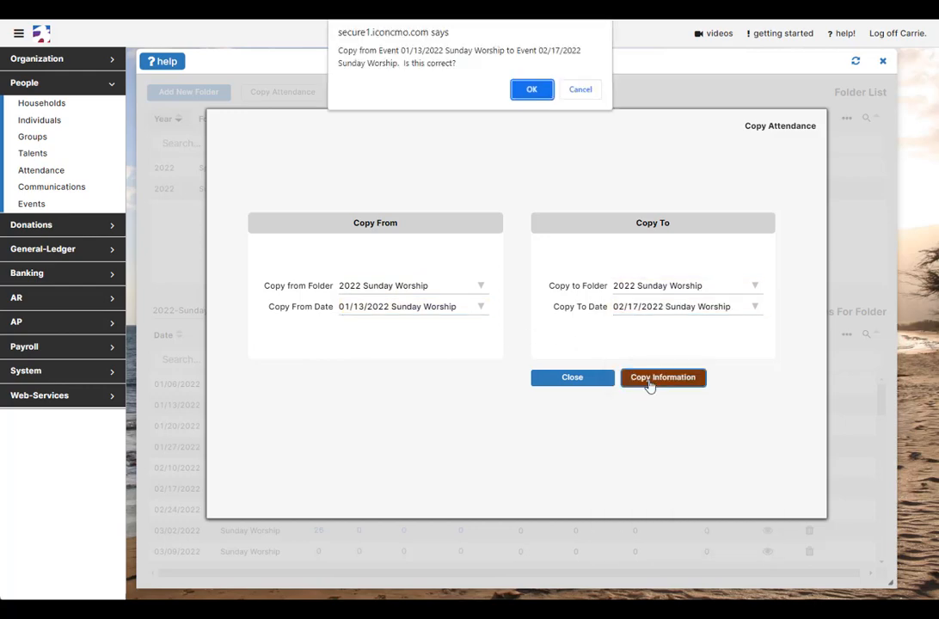
click(531, 92)
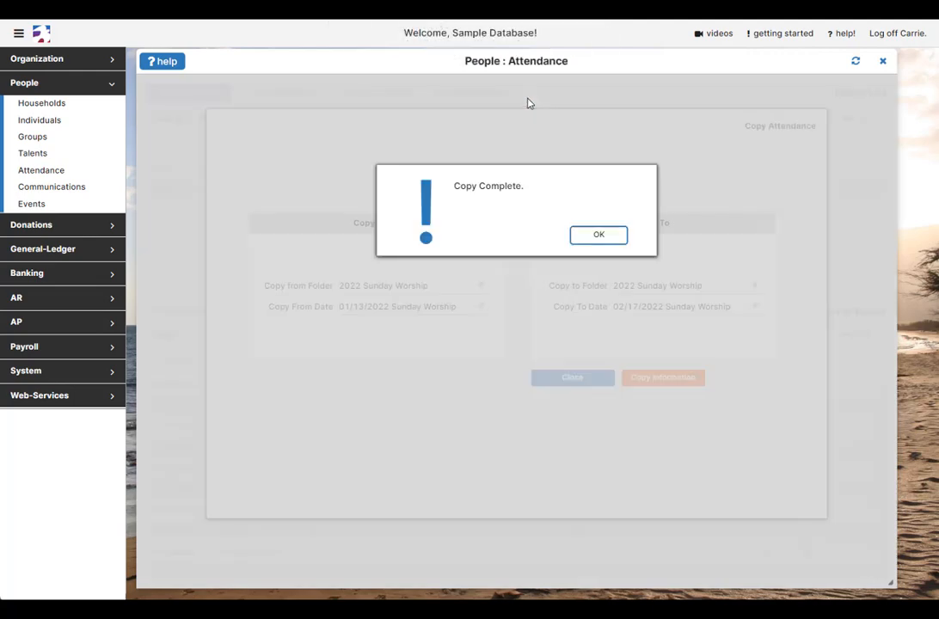
click(620, 246)
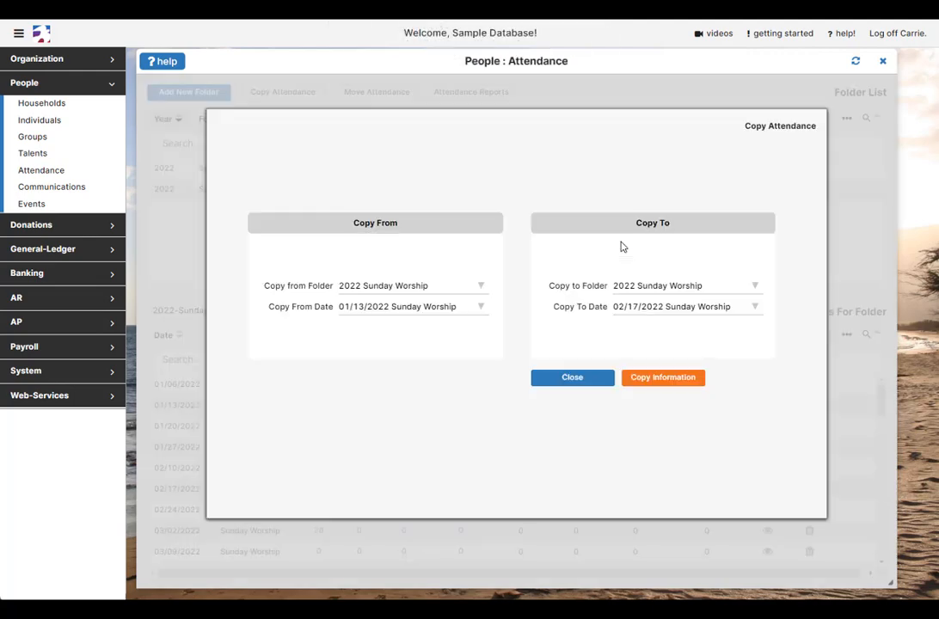
click(605, 384)
Refresh the attendance window and show the dates of the 2022 Sunday Worship folder to check the copied attendance.
click(857, 65)
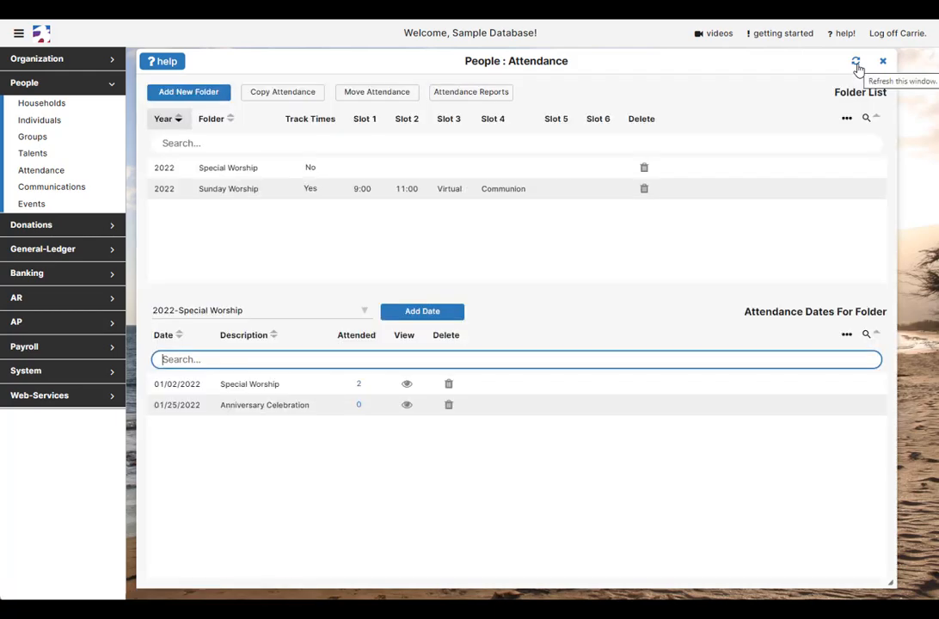
click(245, 191)
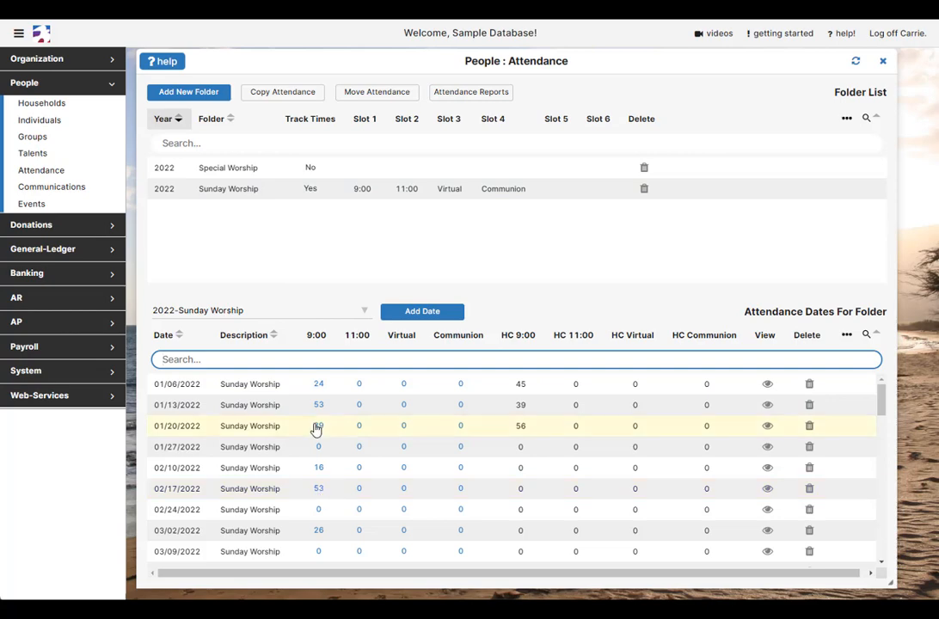
Move the 01/20/2022 date and its attendance from the 2022 Sunday Worship folder to the 2022 Special Worship folder.
click(396, 98)
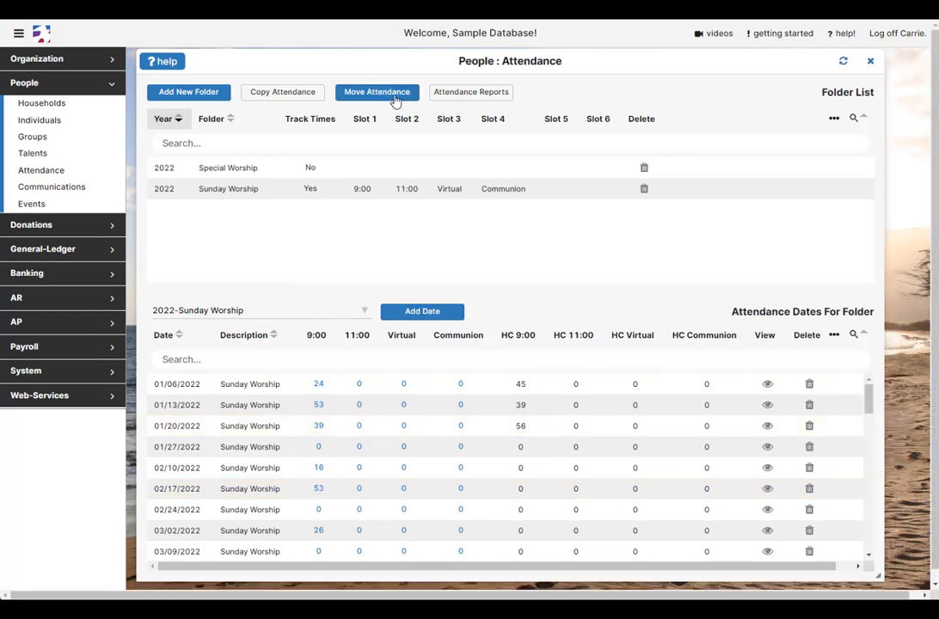
click(395, 101)
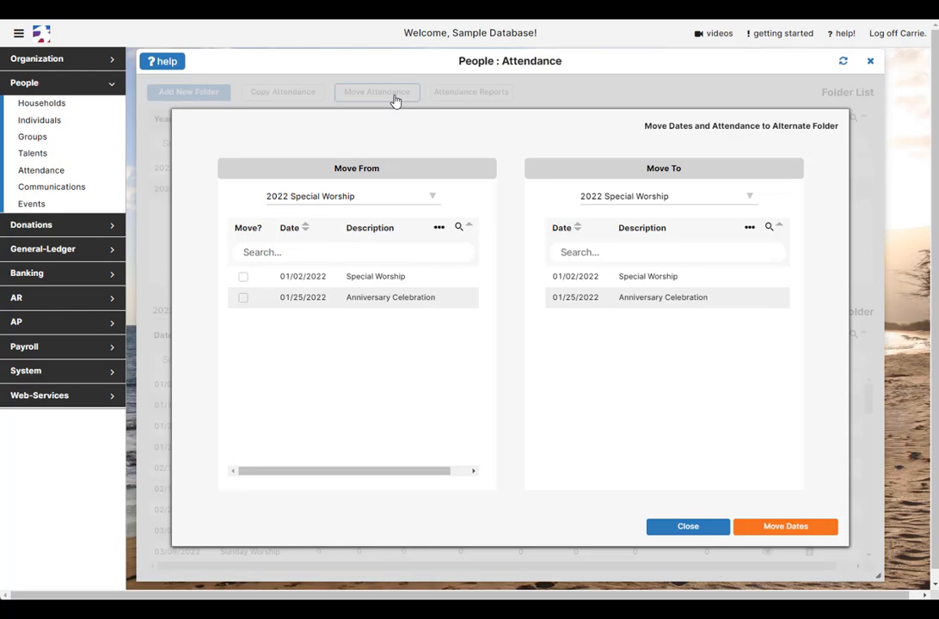
click(374, 207)
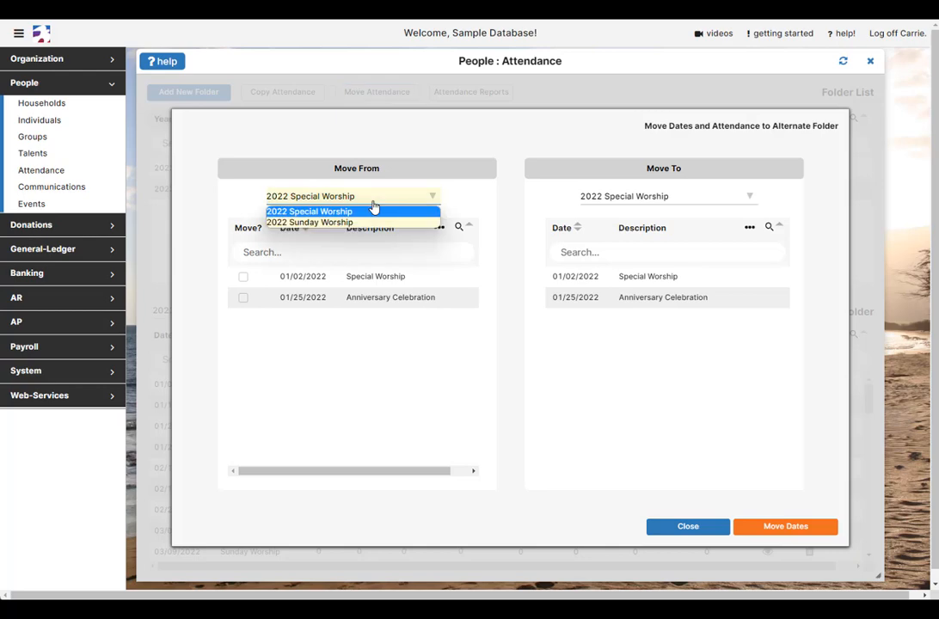
click(368, 222)
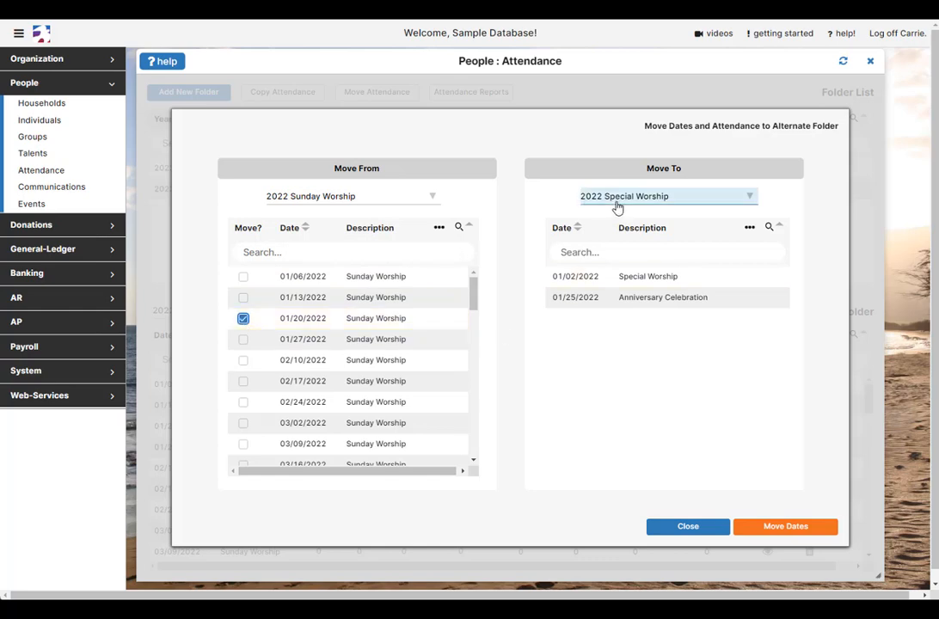
click(777, 528)
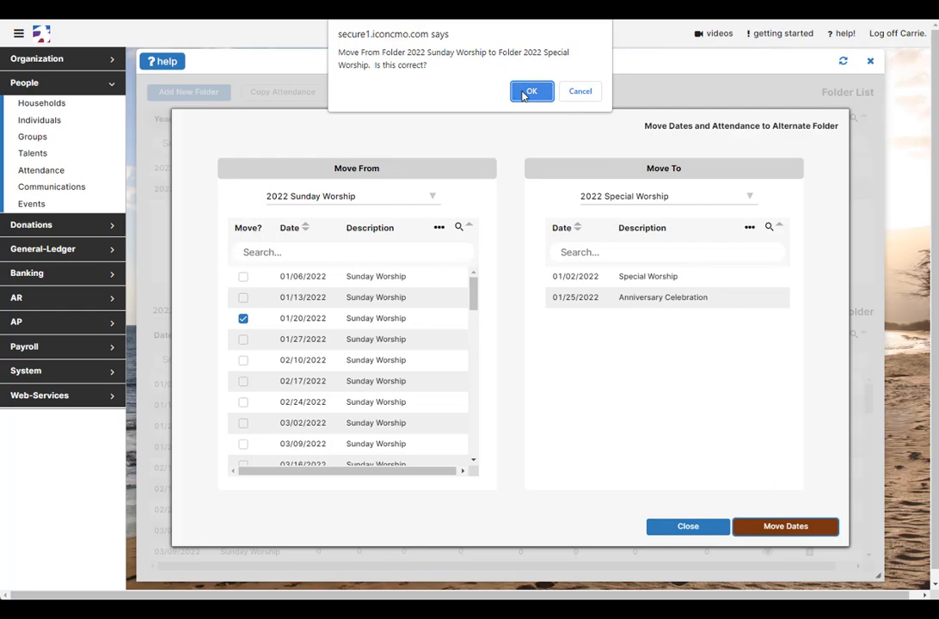
click(528, 92)
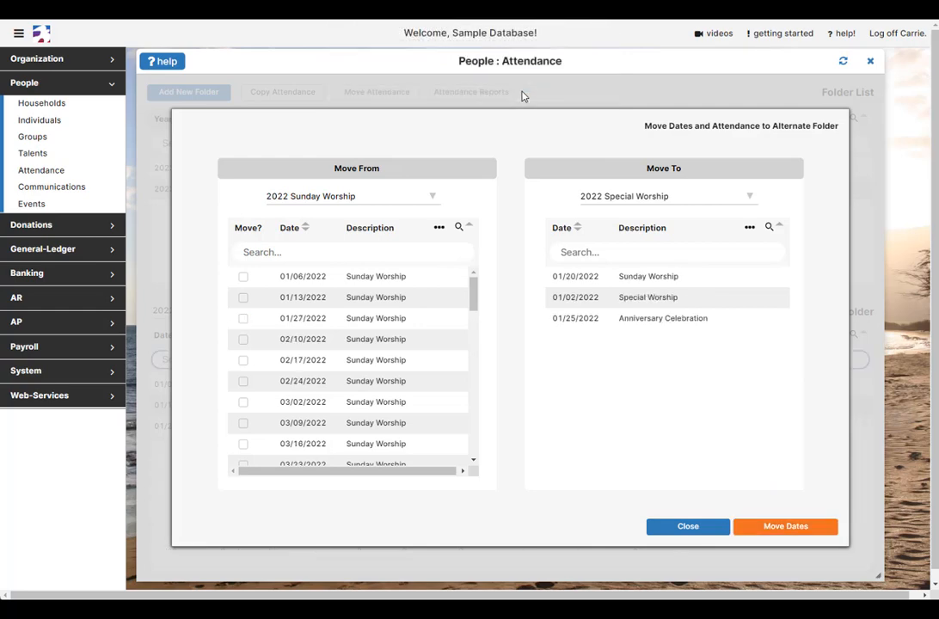
Close the move dialog, then look over the list of available attendance reports and close the reports window.
click(702, 528)
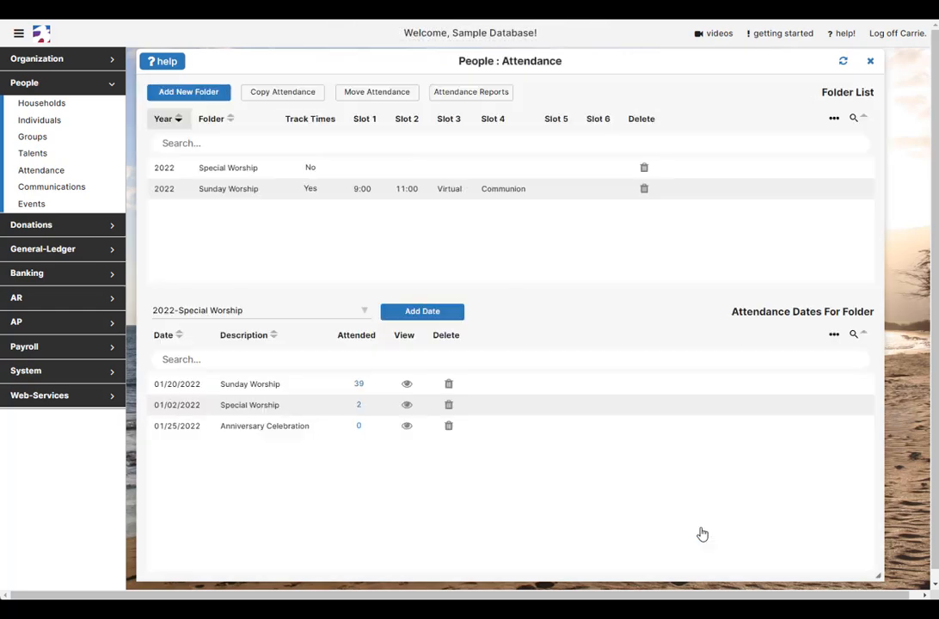
click(487, 95)
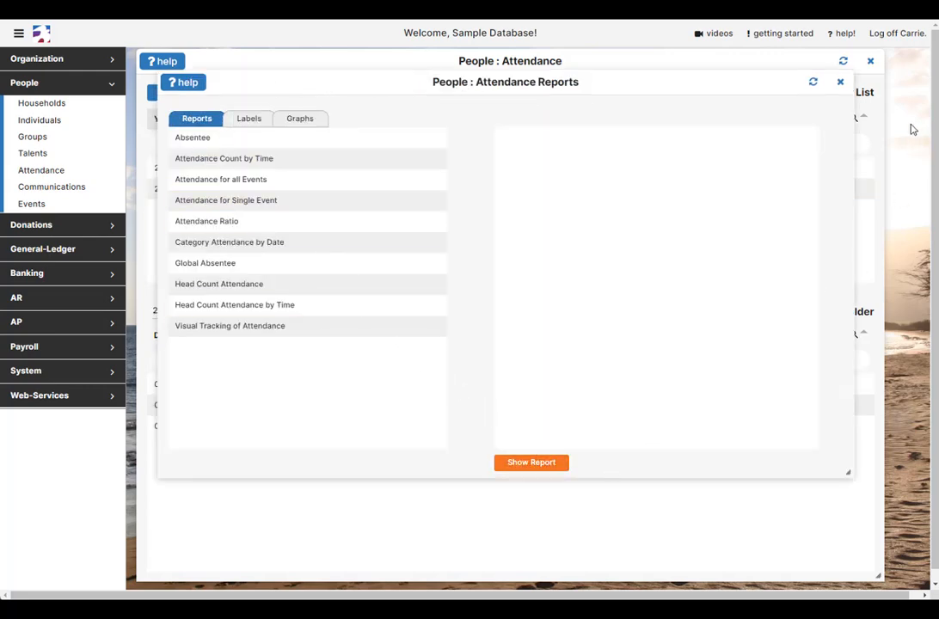
click(840, 82)
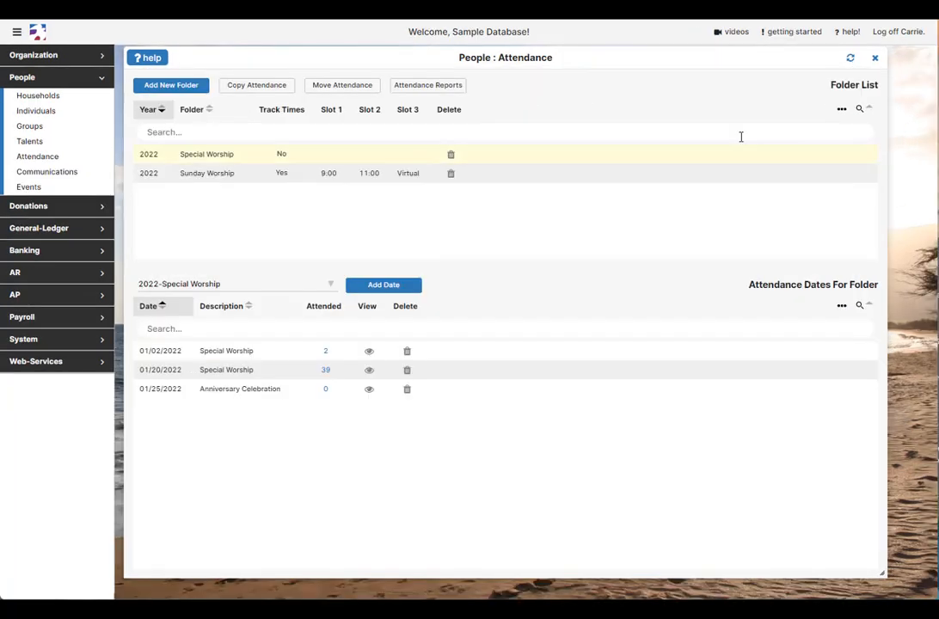
Try to add a 1/01/2023 attendance date to the 2022 Special Worship folder and refresh the attendance window.
click(384, 285)
text(1/0)
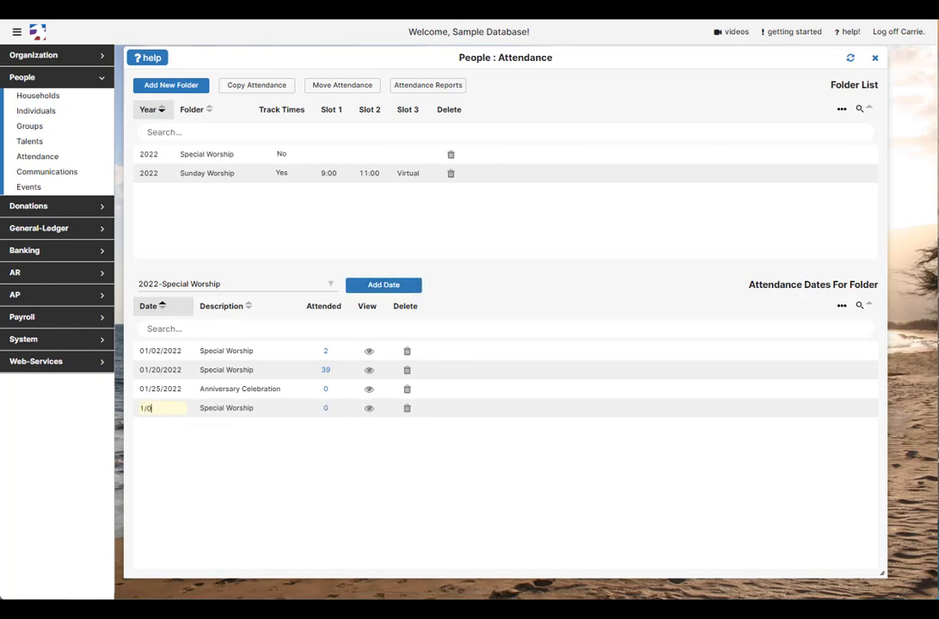
text(1/2023)
key(Tab)
key(Return)
click(850, 57)
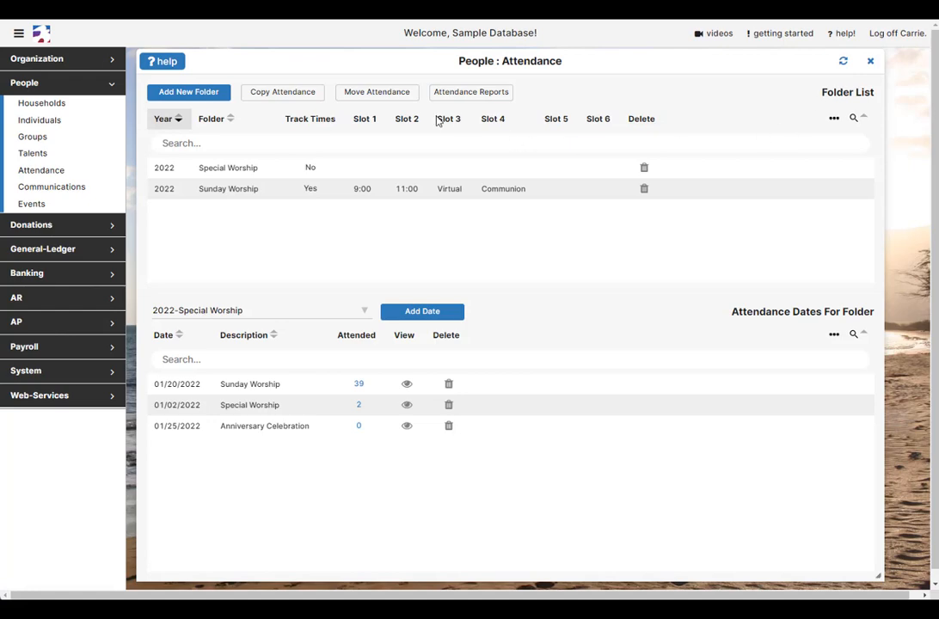
Add a new attendance folder with the year 2023 and the name Sunday Worship.
click(180, 98)
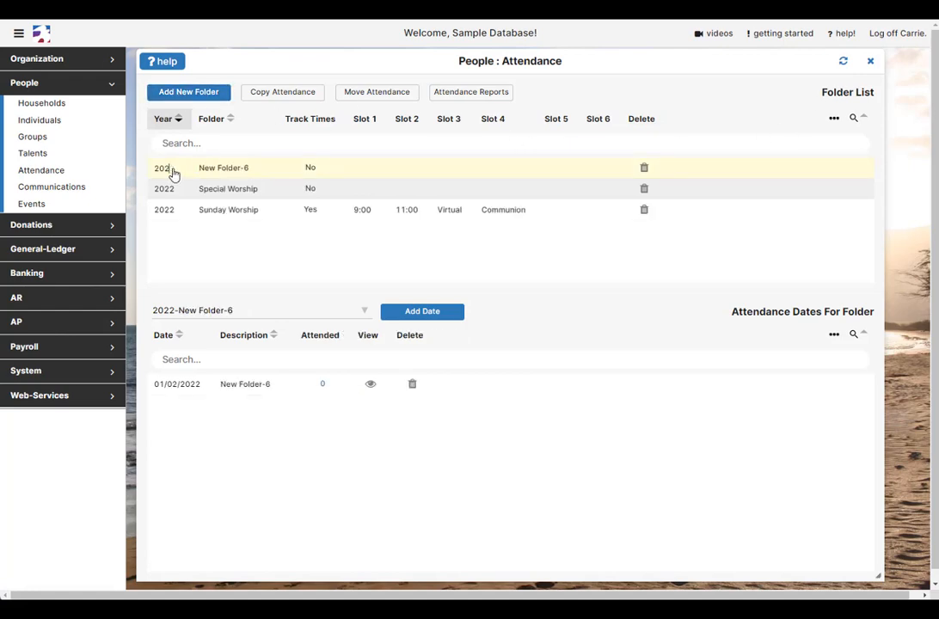
click(172, 173)
text(Sunday )
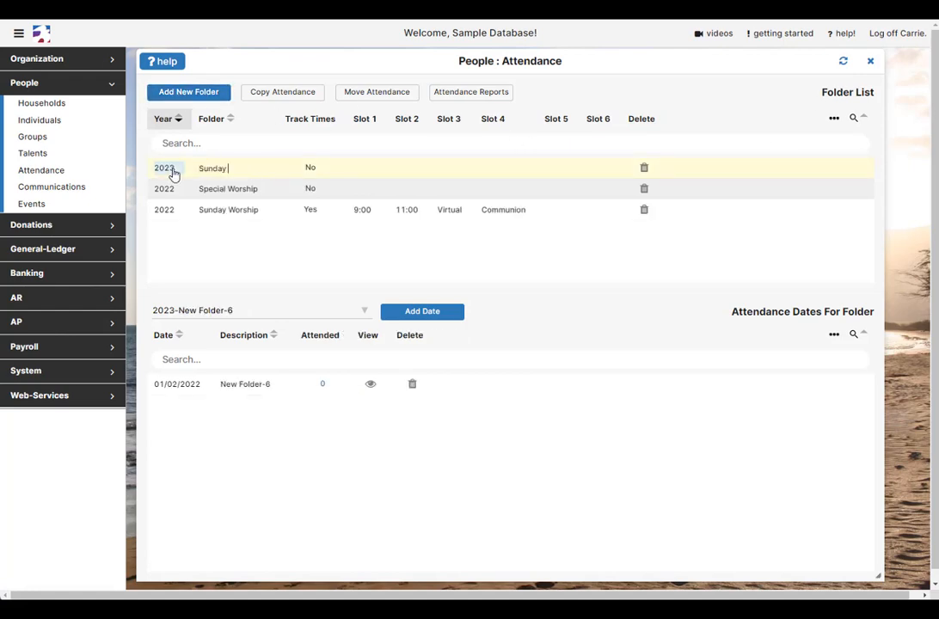
text(Worship)
key(Tab)
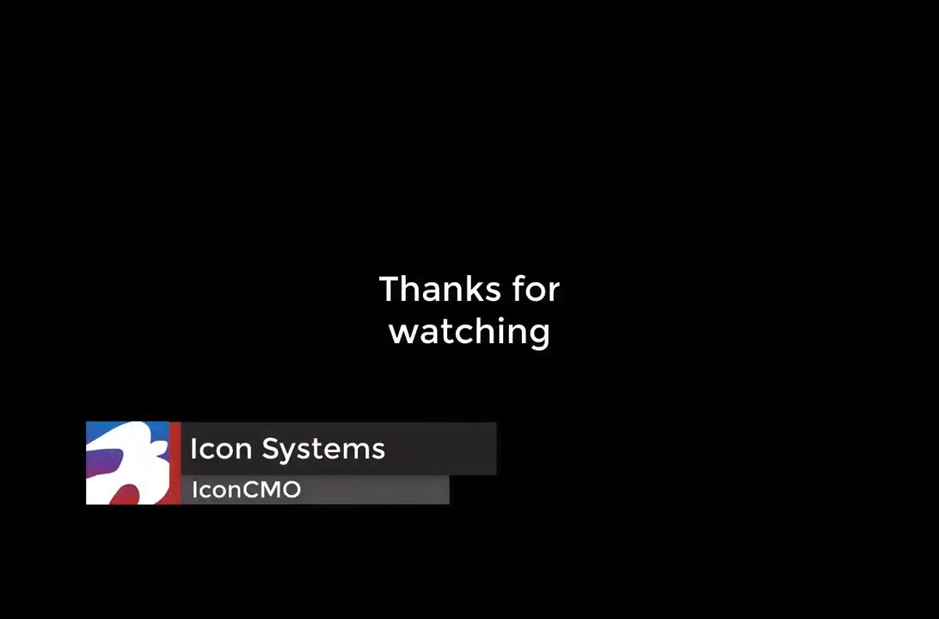